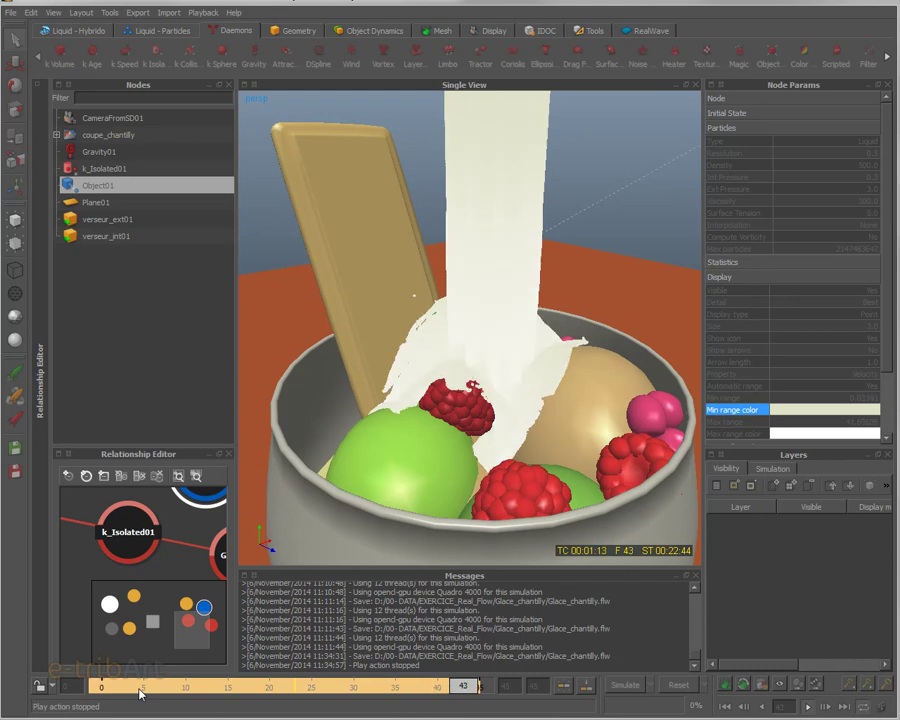
Play back the liquid pouring simulation and scrub the timeline back and forth, ending at frame 33.
click(140, 689)
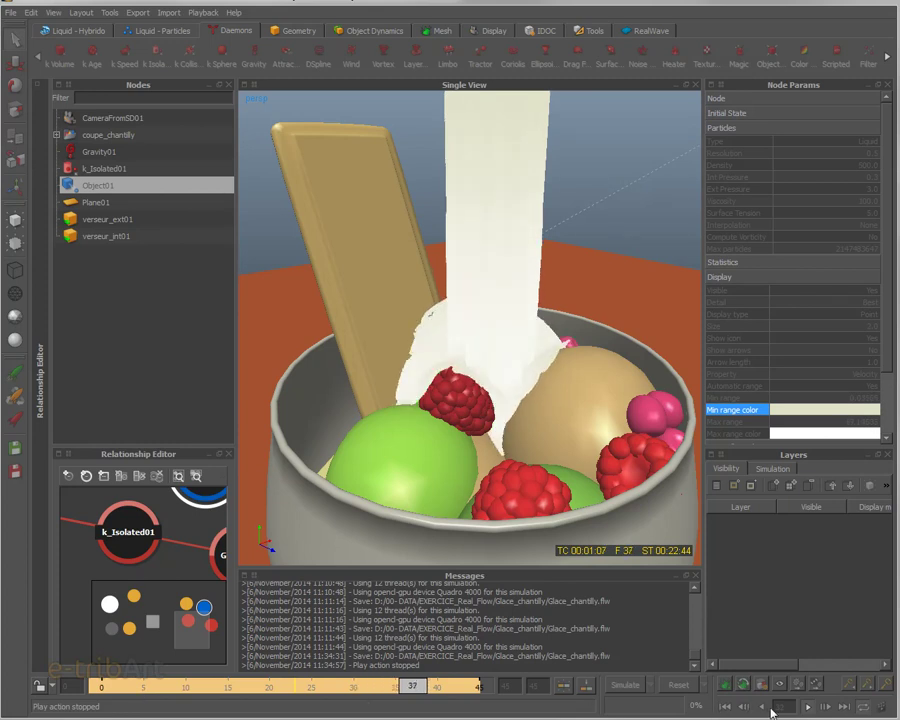
click(805, 706)
click(445, 690)
mouse_move(443, 690)
mouse_down()
mouse_move(108, 685)
mouse_move(320, 690)
mouse_up()
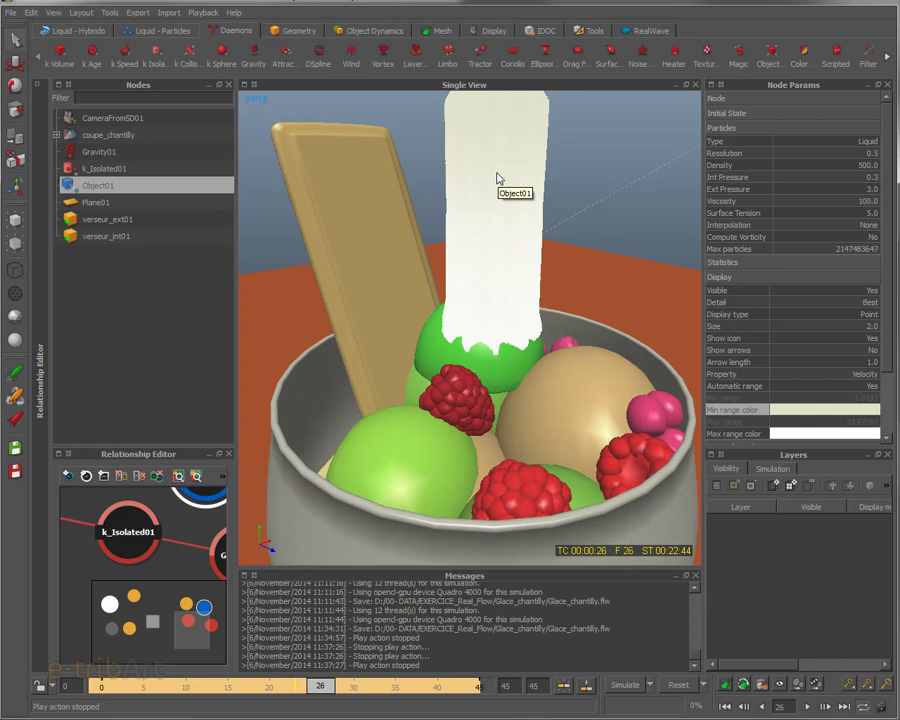
drag(322, 688, 347, 690)
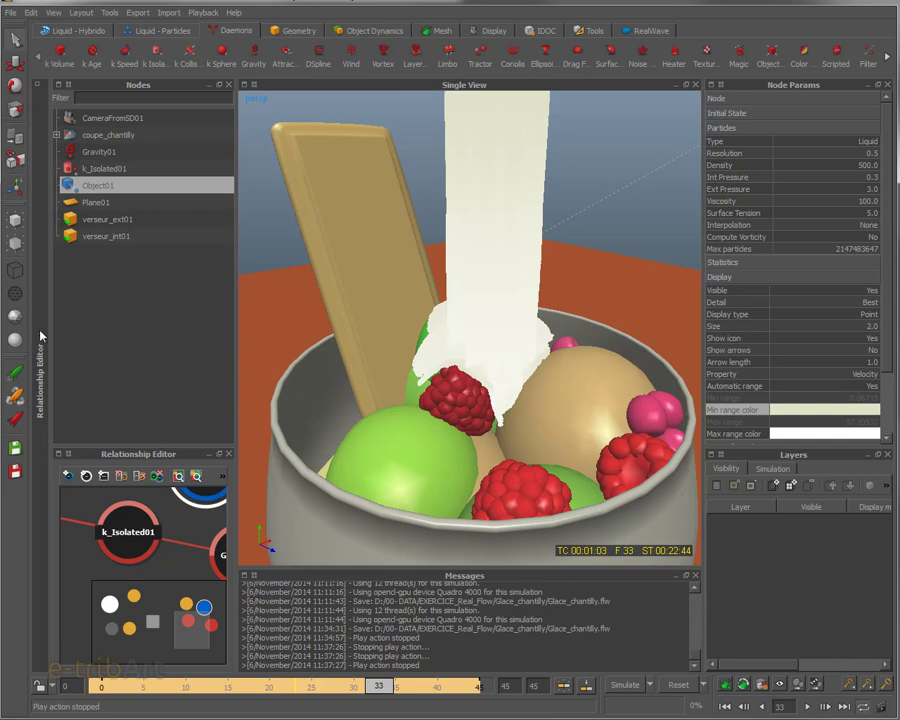
Expand the collapsed duplicate Relationship Editor beside the node list and remove it from the layout.
click(38, 88)
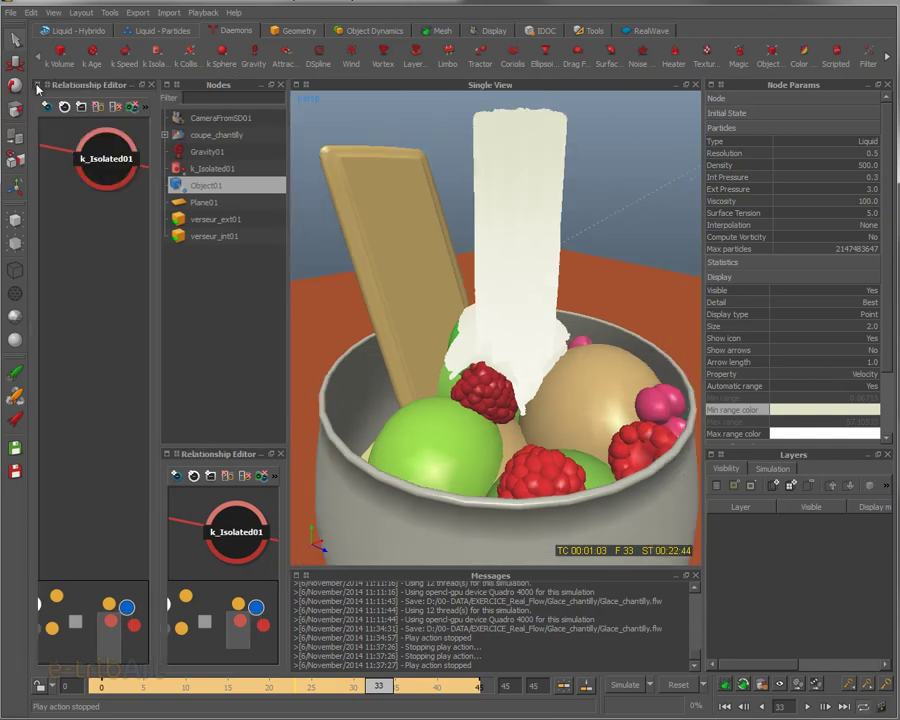
click(150, 87)
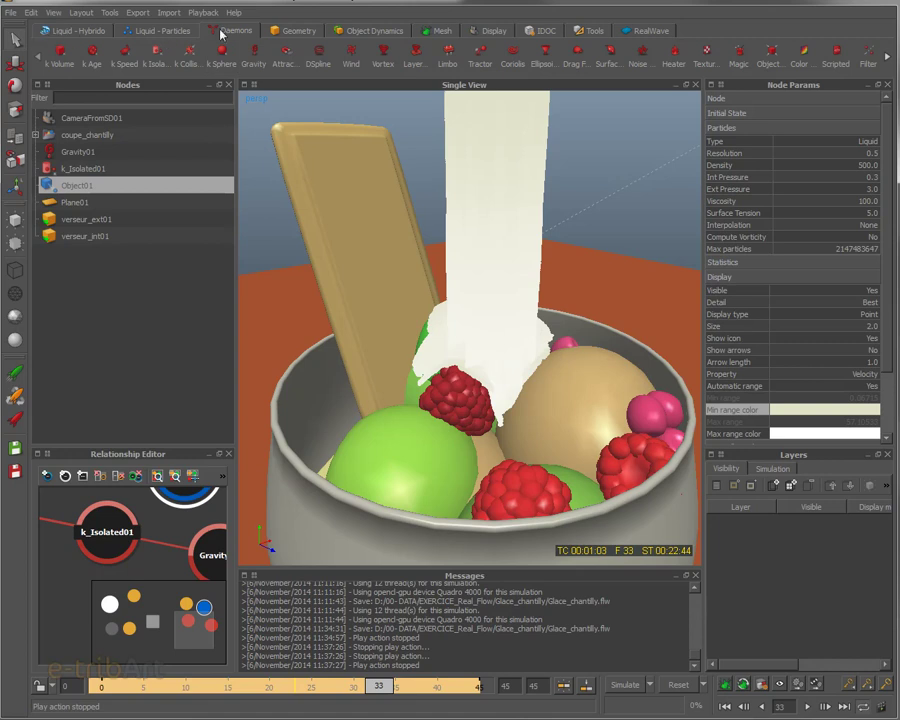
Look through the Liquid - Hybrido, Liquid - Particles, Daemons, Geometry, Object Dynamics and Mesh shelves.
click(92, 32)
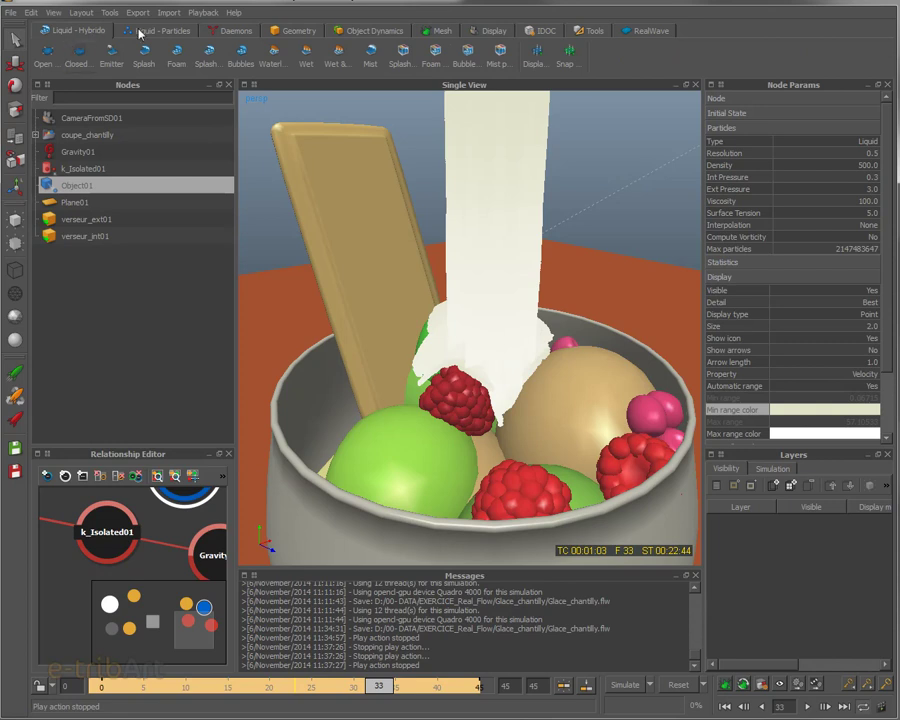
click(140, 31)
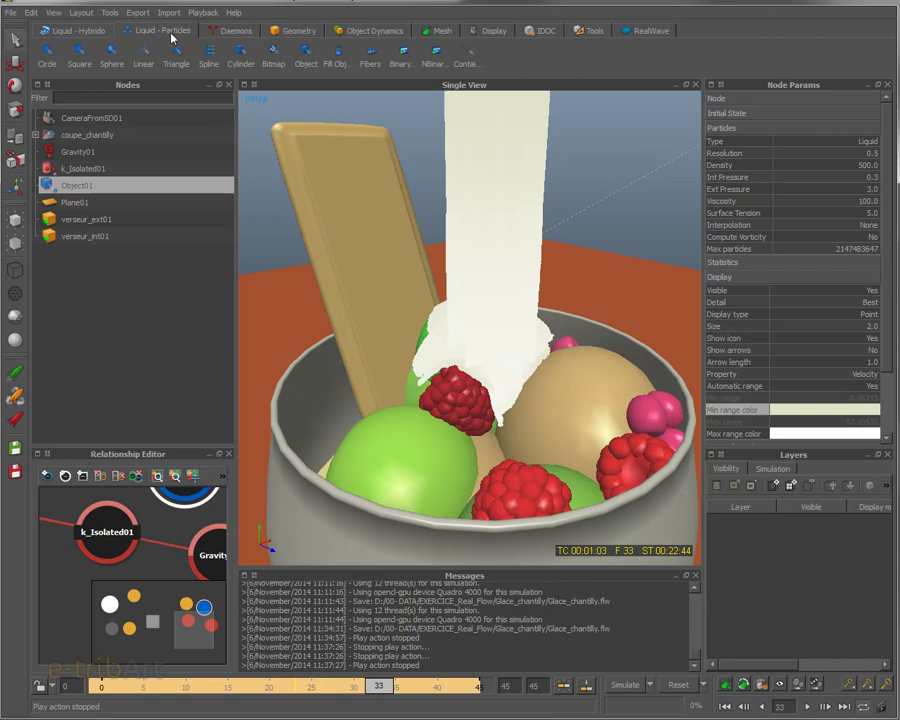
click(229, 31)
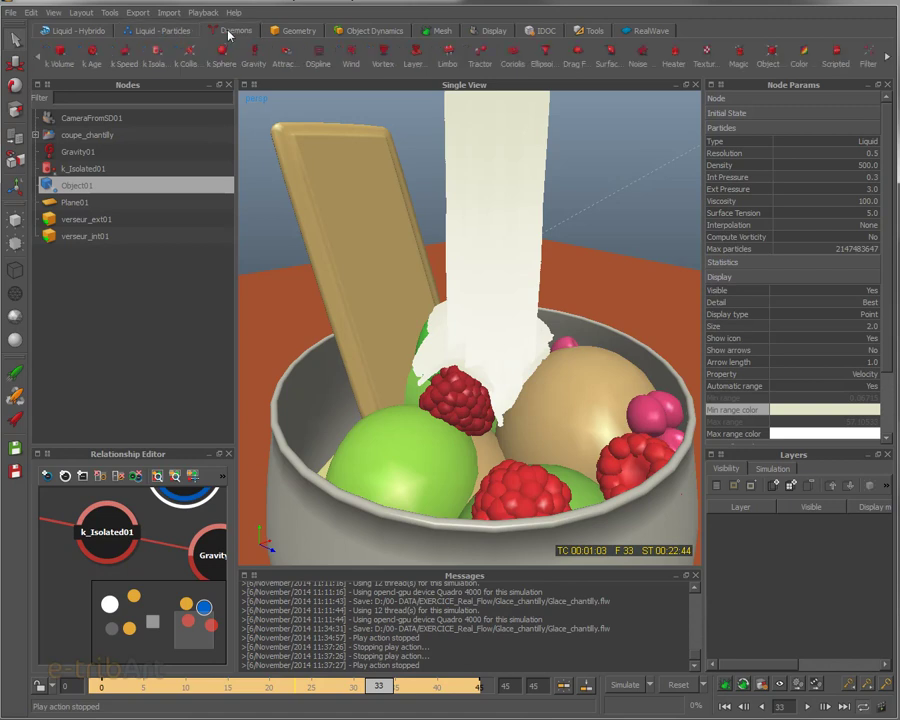
click(303, 33)
click(364, 32)
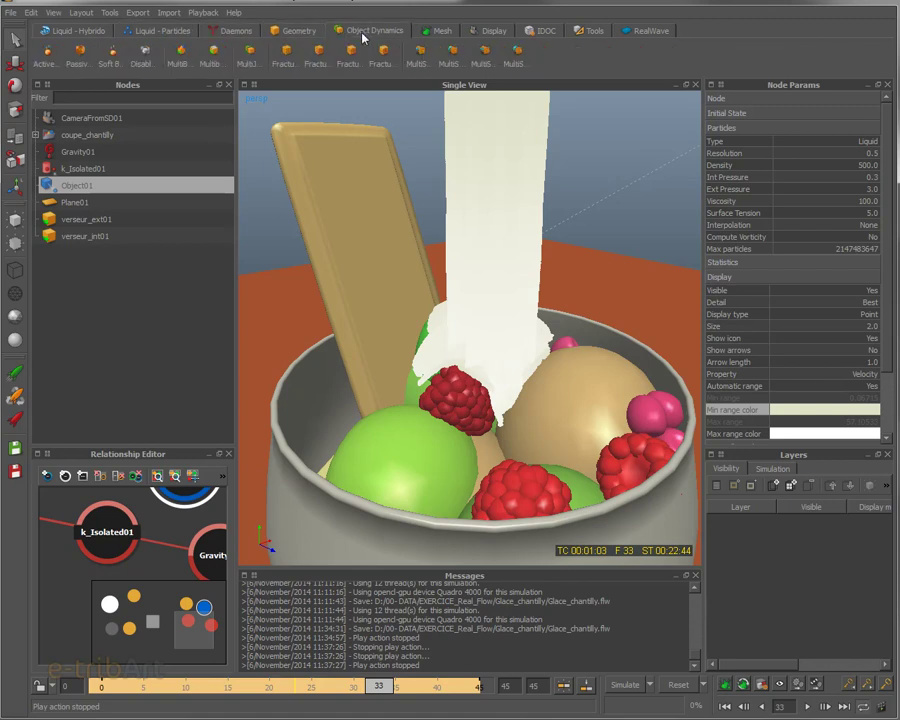
click(440, 31)
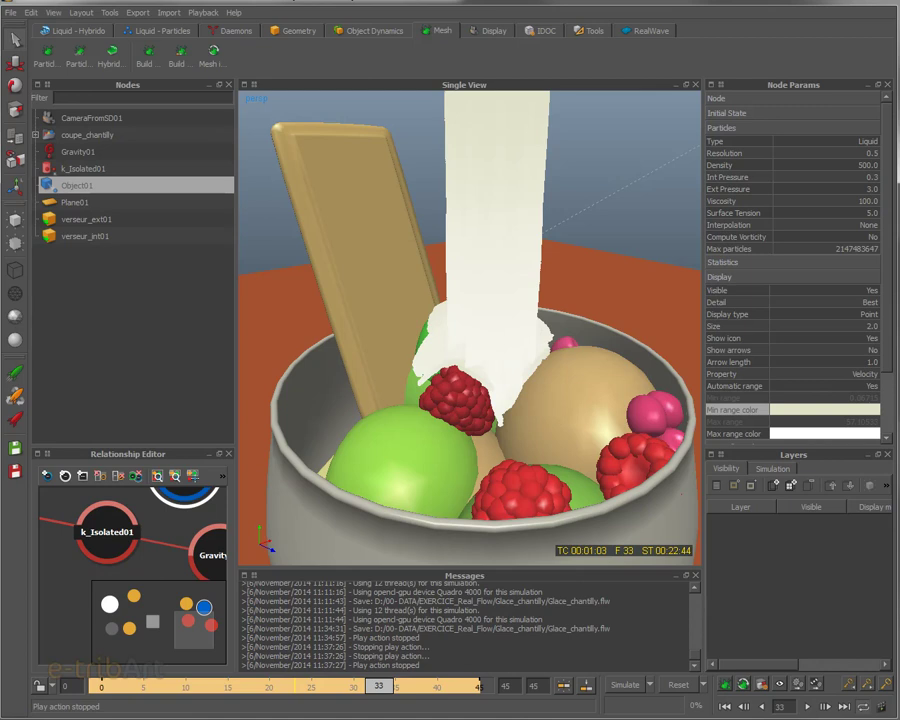
Set the shelf icon size to 64x64 pixels in the preferences and view the Object Dynamics and Liquid - Hybrido shelves.
click(11, 13)
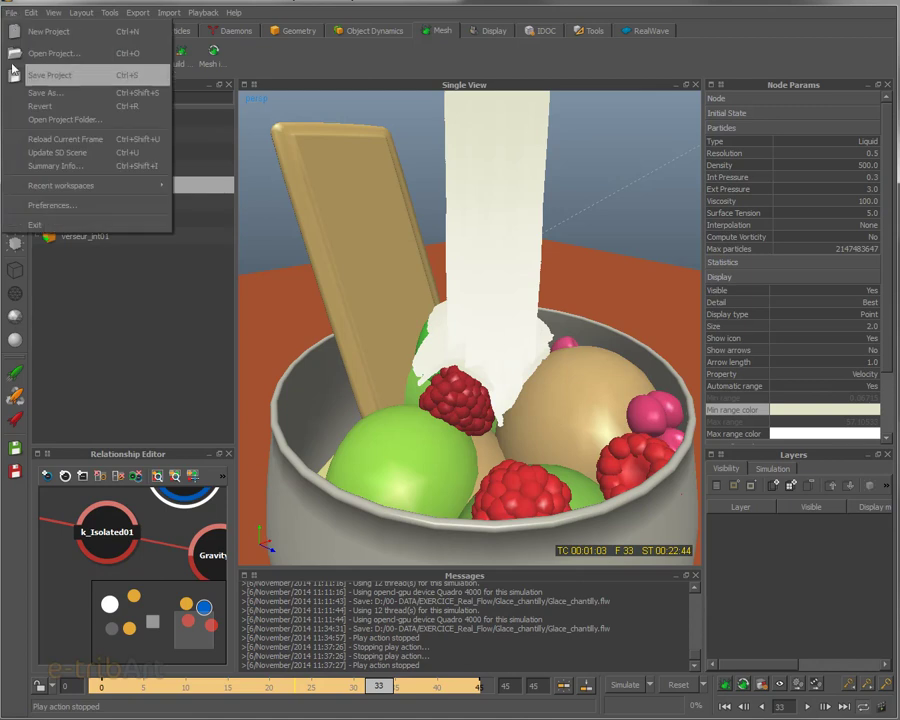
click(34, 206)
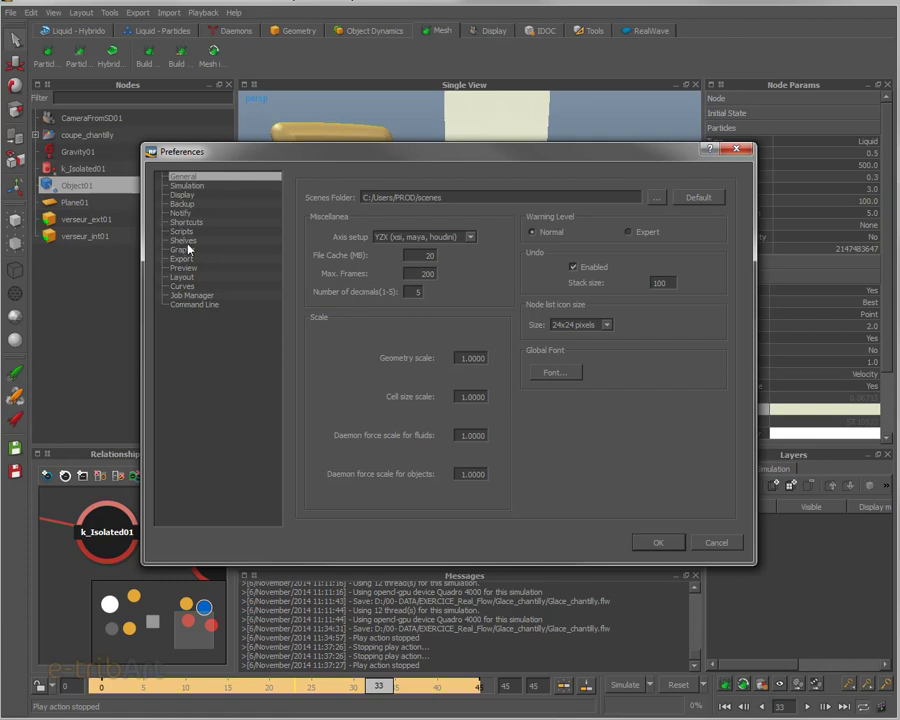
click(184, 240)
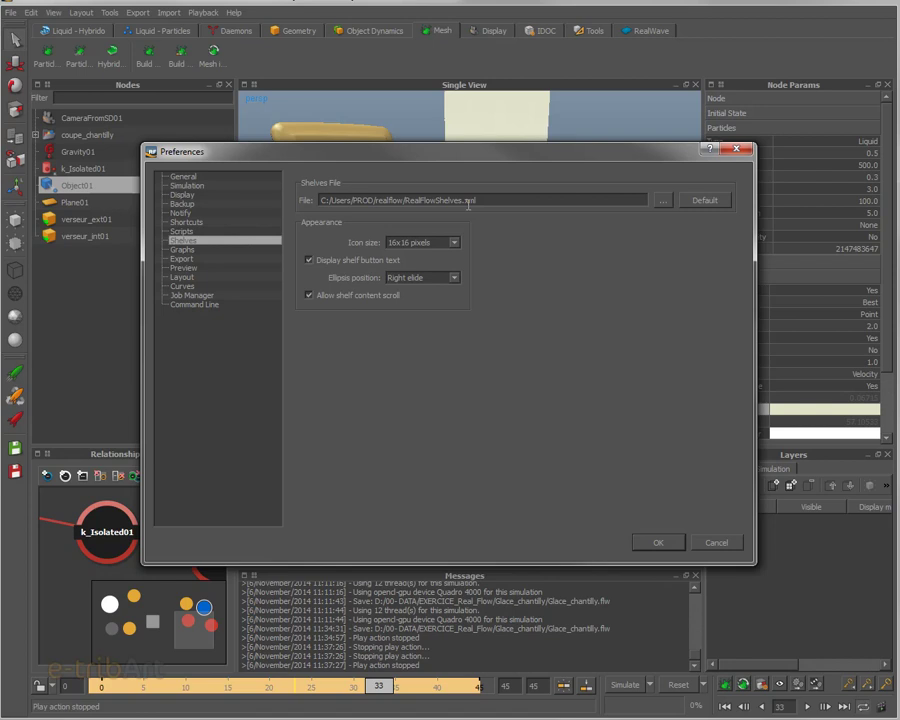
drag(448, 158, 447, 161)
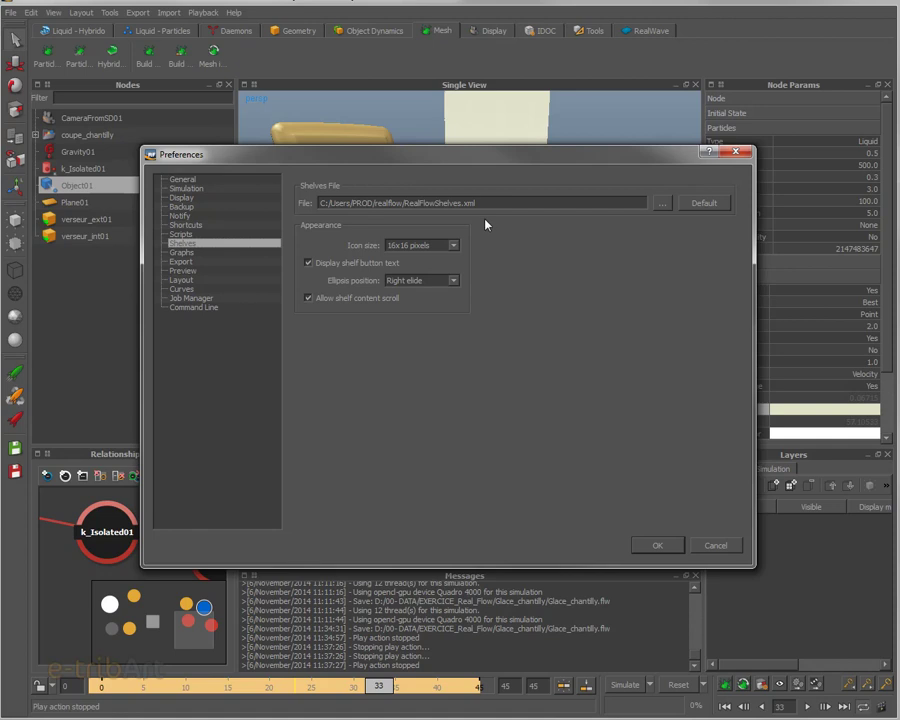
click(440, 249)
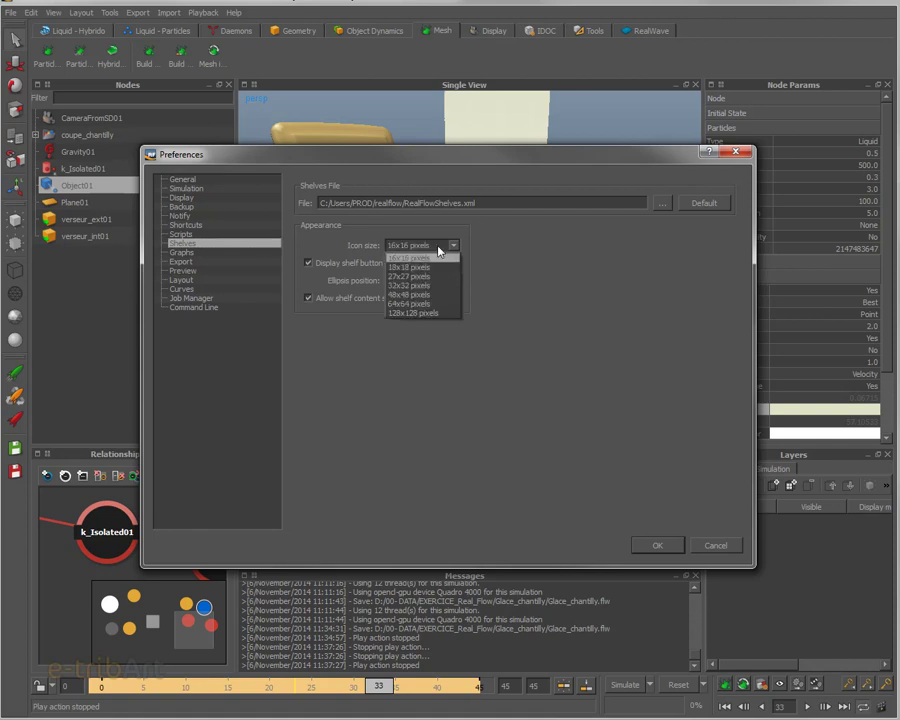
click(424, 303)
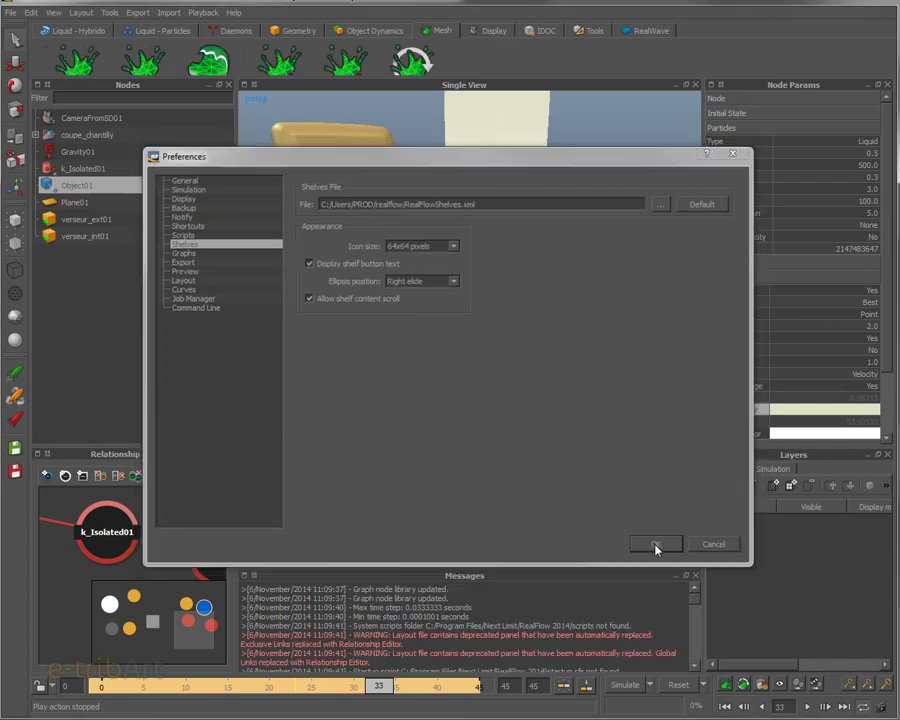
click(650, 544)
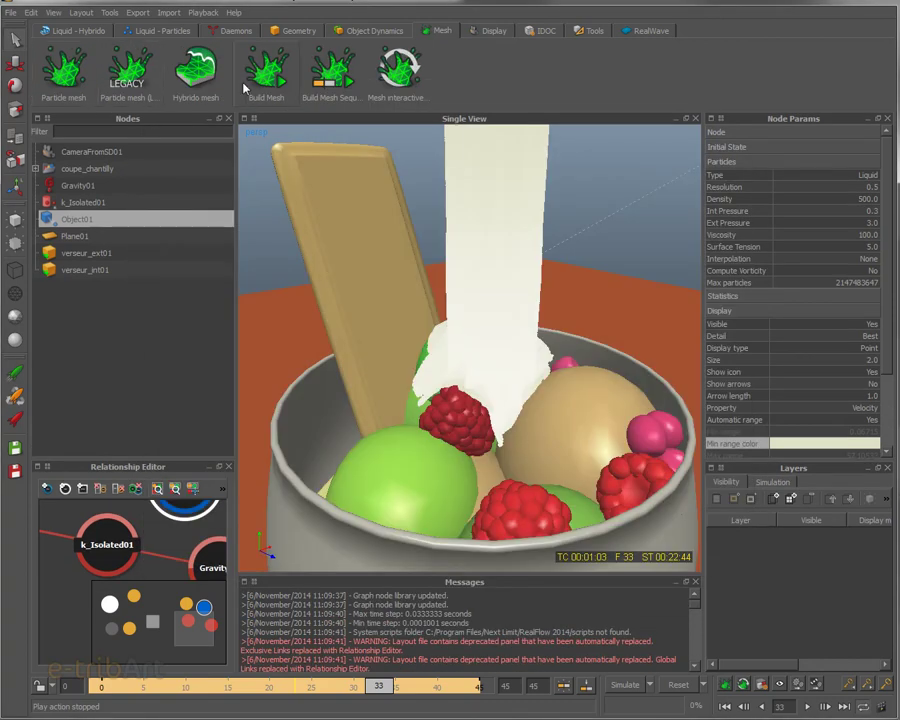
click(370, 30)
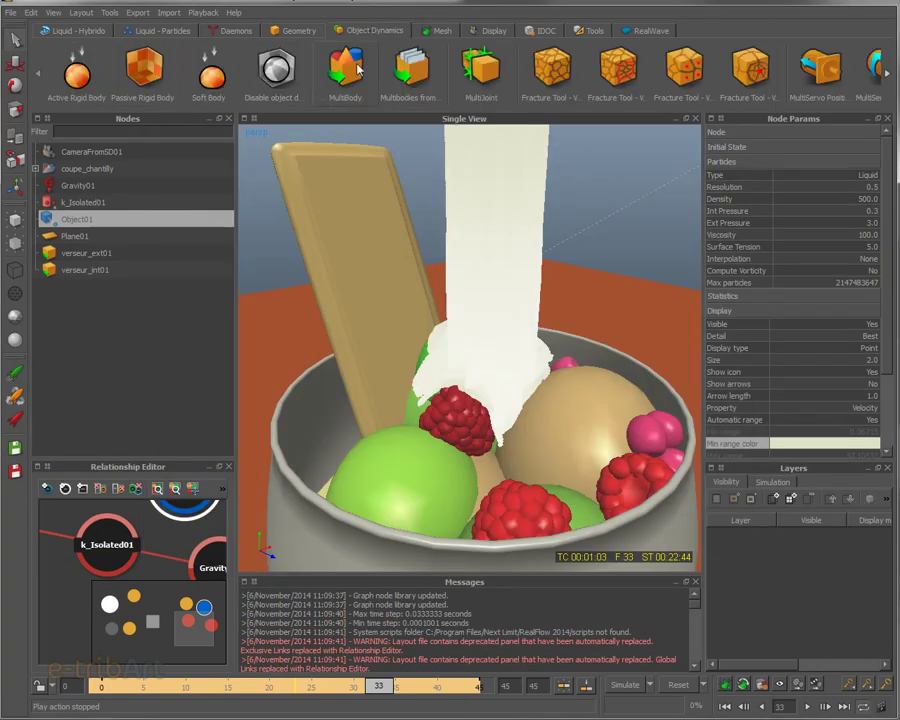
click(48, 27)
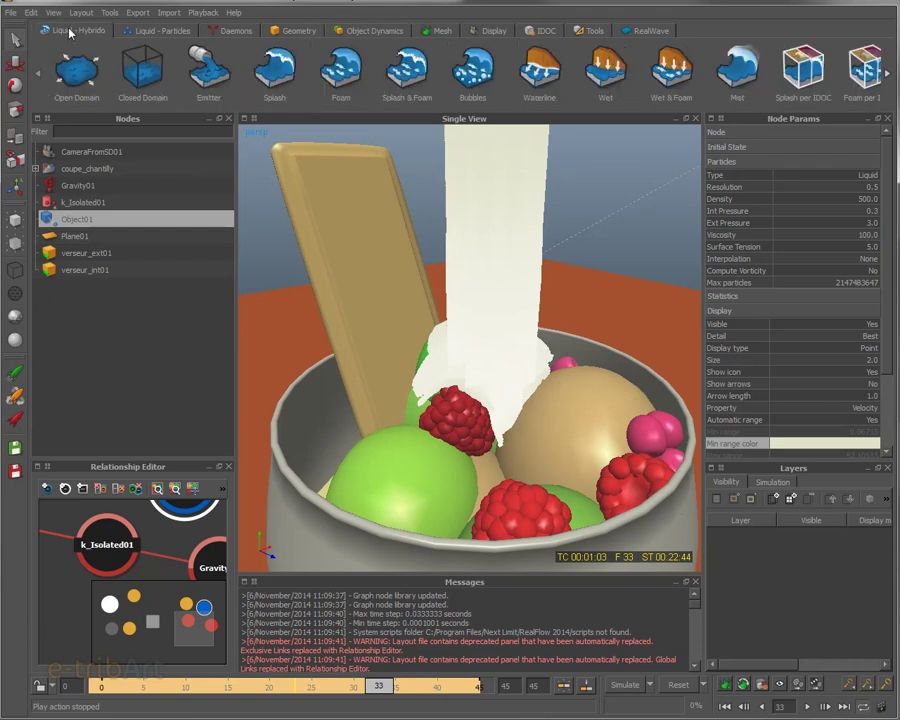
Set the shelf icon size back to 16x16 pixels in the preferences.
click(12, 18)
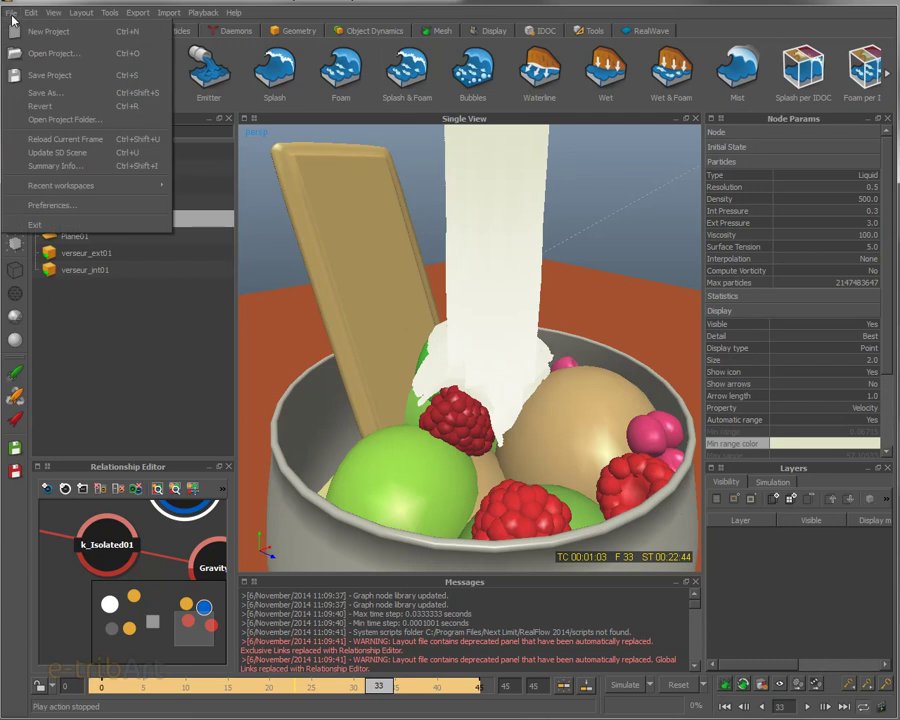
click(54, 204)
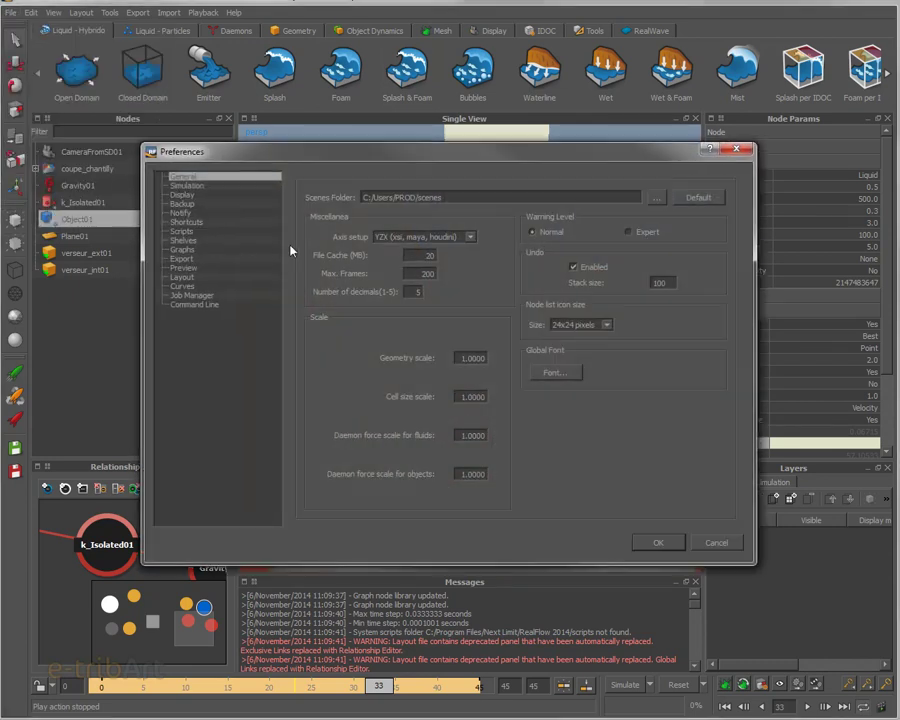
click(183, 241)
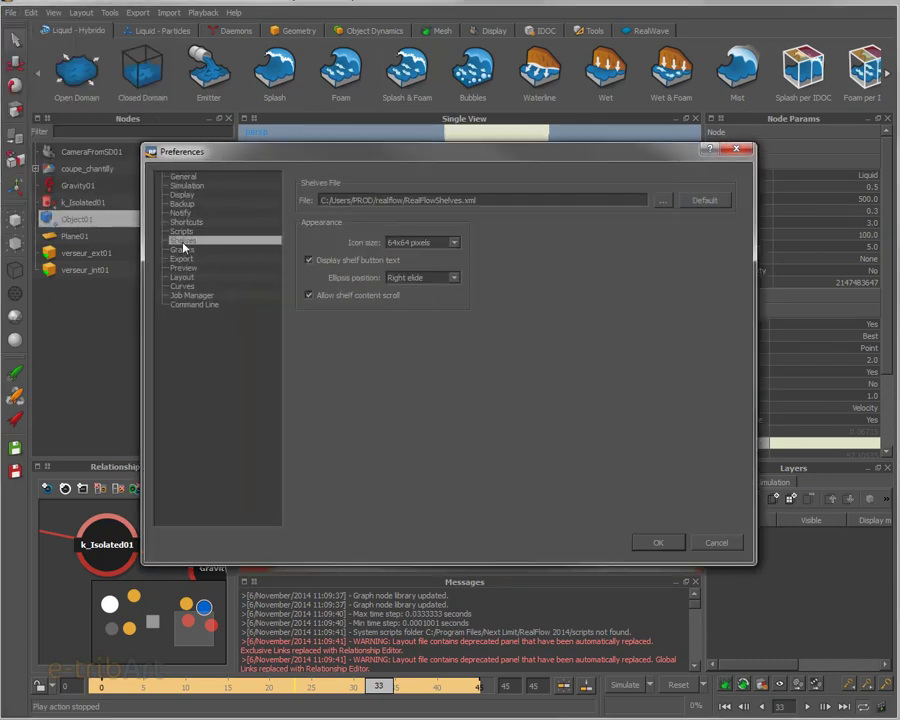
click(402, 244)
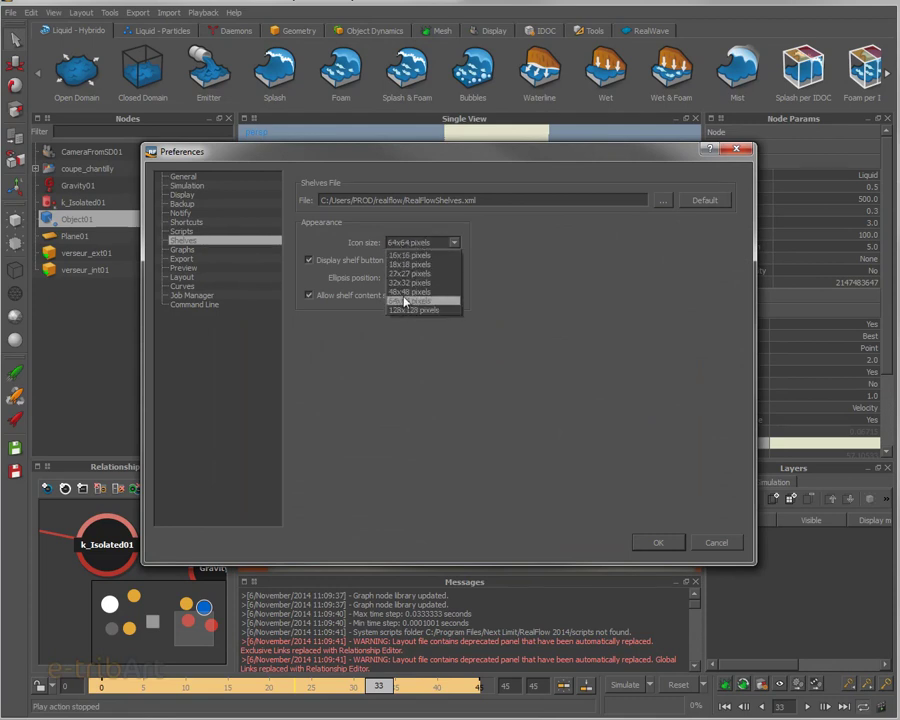
click(403, 256)
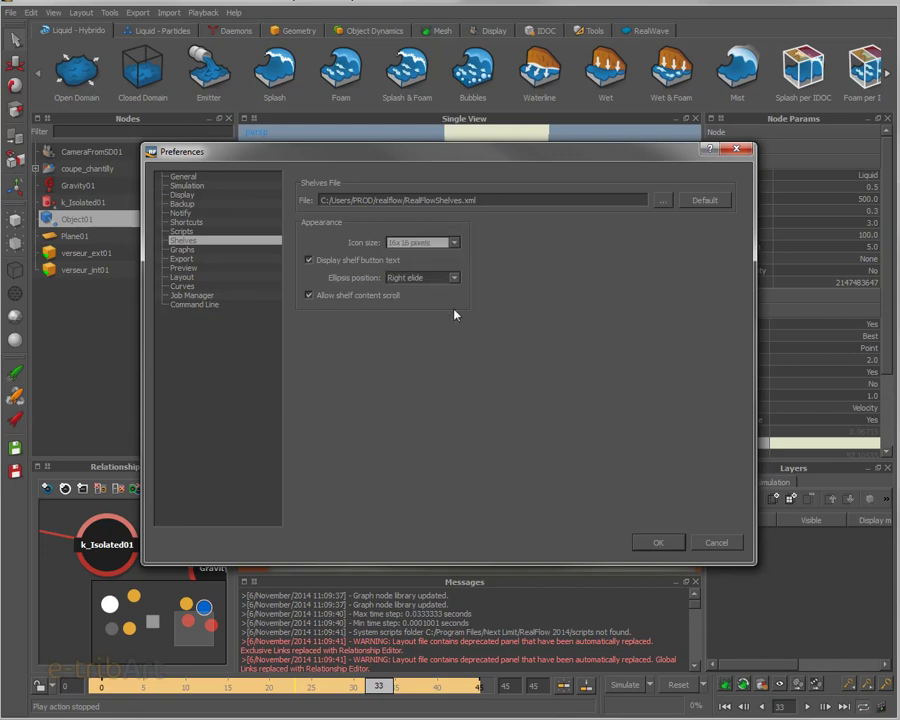
click(660, 540)
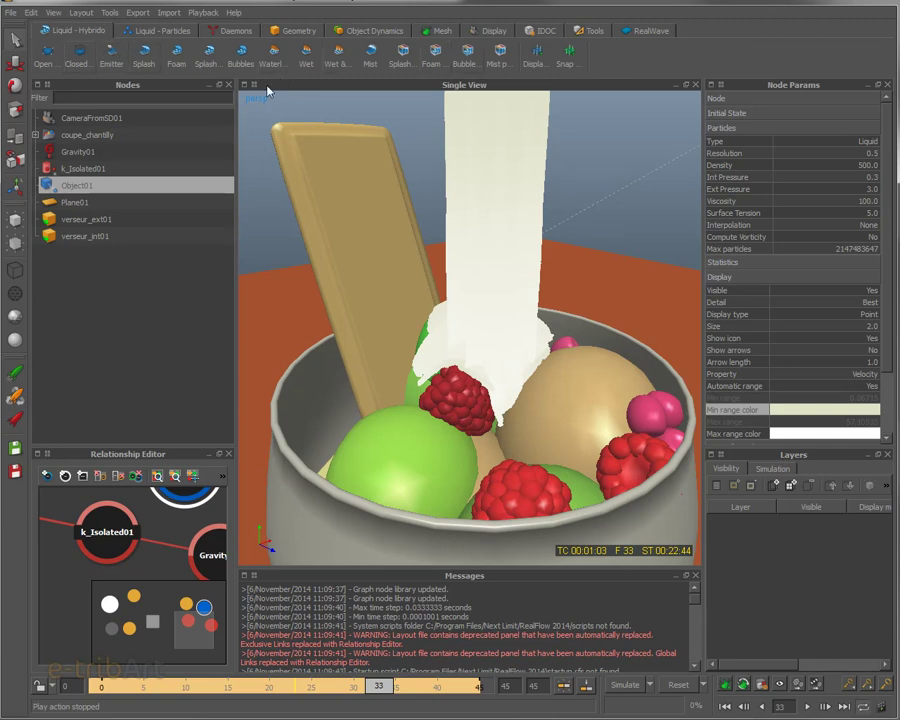
Look through the Daemons shelf all the way to its last entries.
click(239, 32)
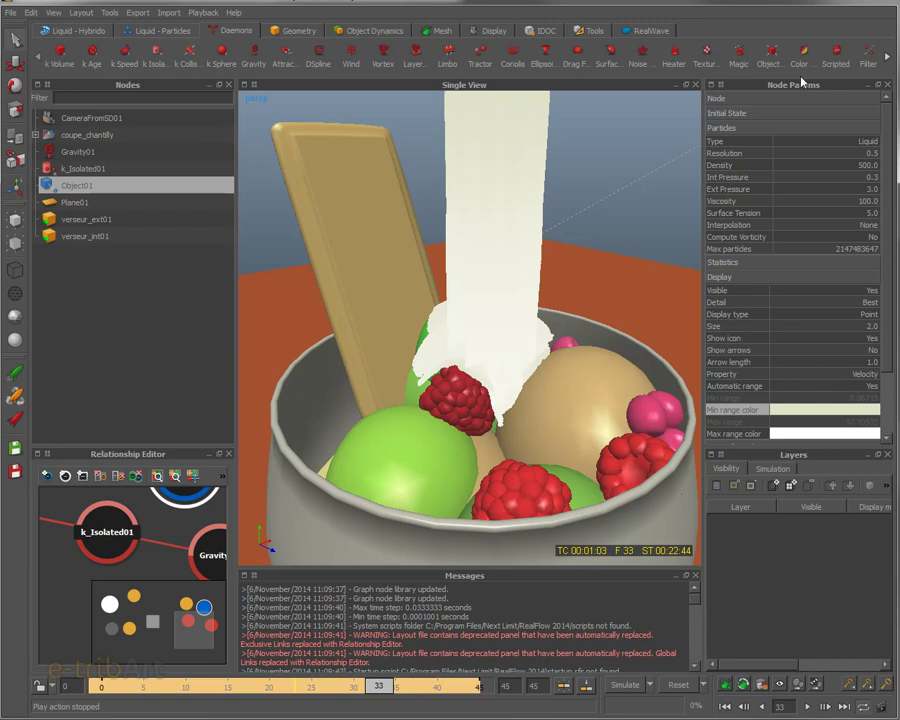
click(886, 57)
click(886, 60)
click(886, 61)
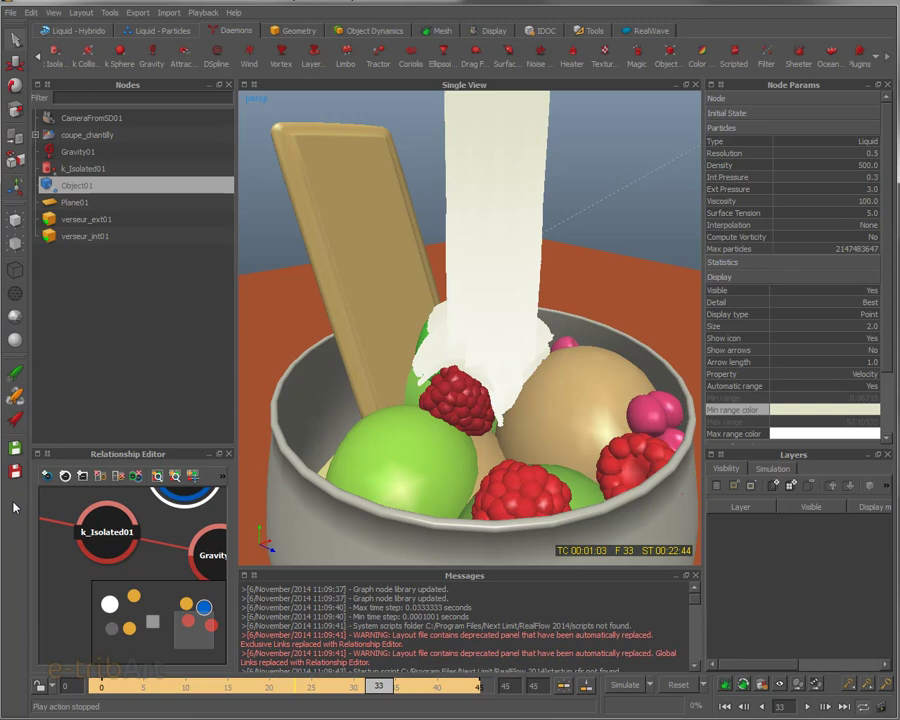
Display the Nodes toolbar and examine the Hybrido, particle emitter, daemon and object types it offers, creating none.
right_click(18, 23)
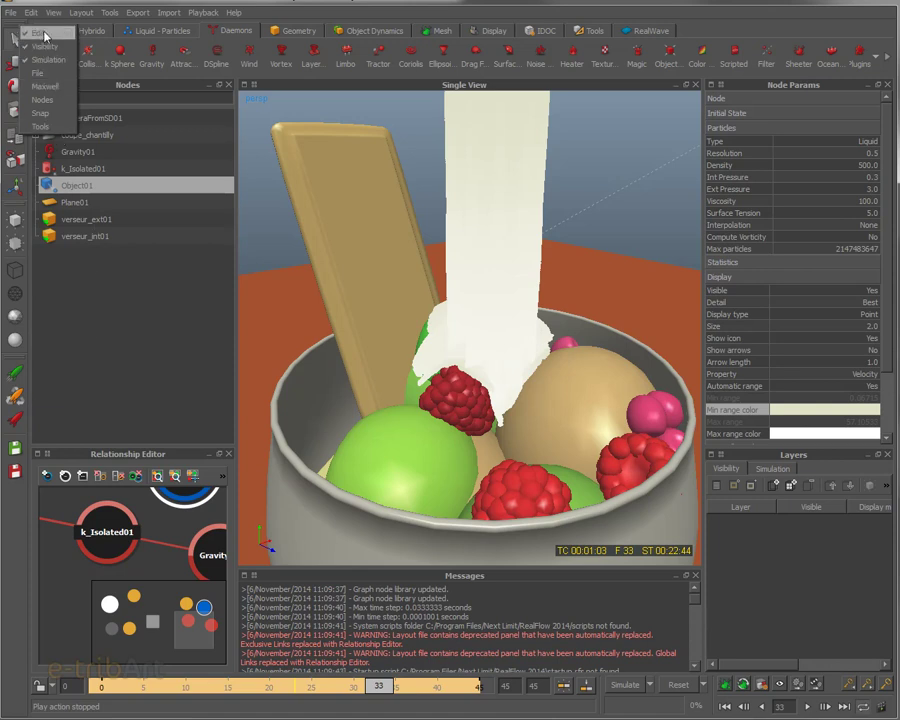
click(40, 100)
click(10, 360)
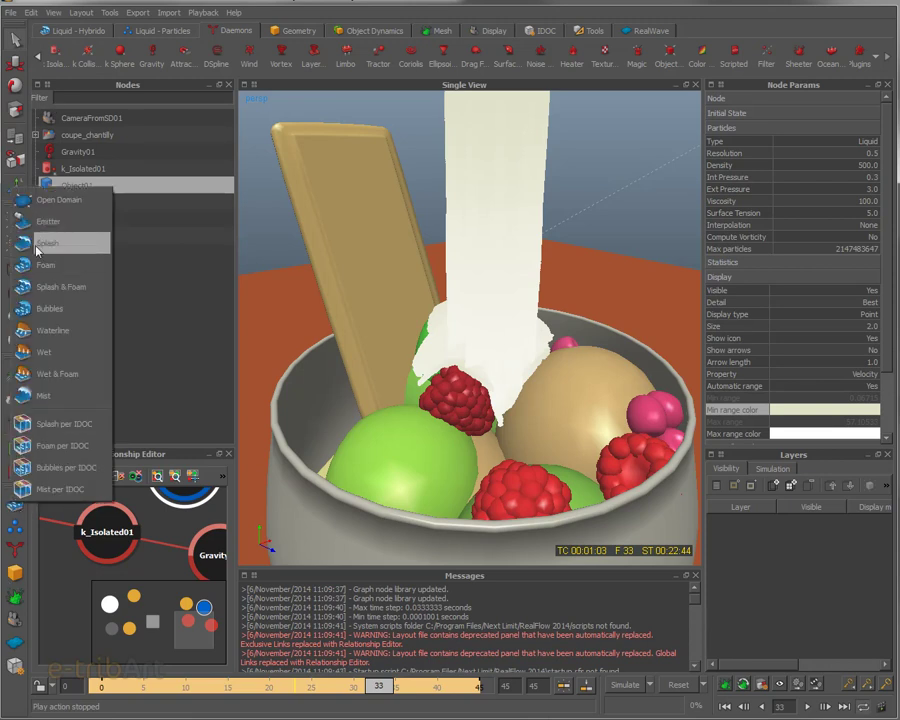
click(19, 525)
click(17, 525)
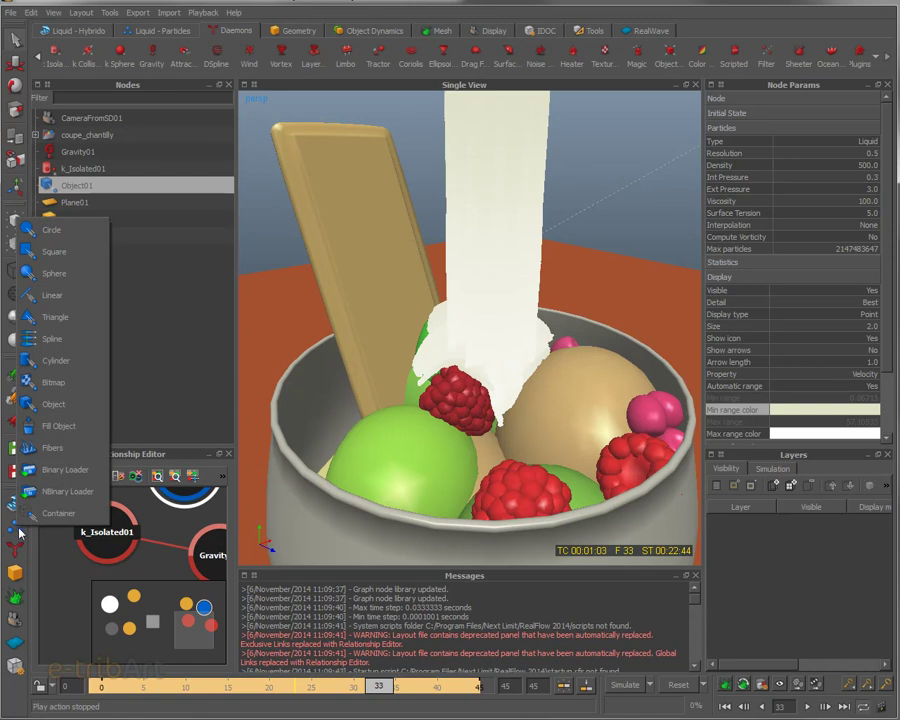
click(20, 545)
click(17, 548)
click(17, 569)
click(17, 569)
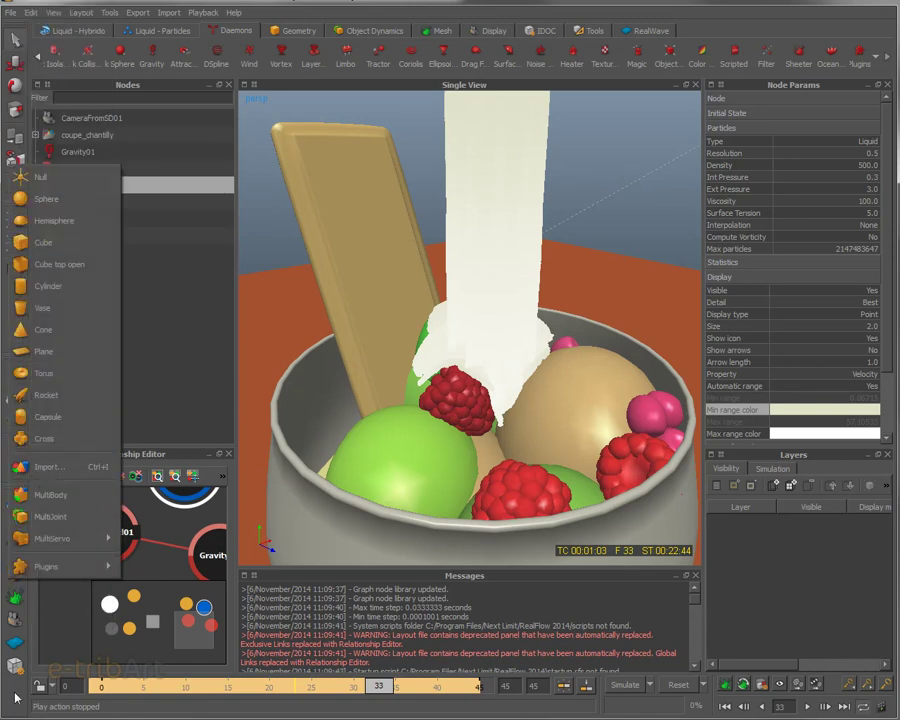
key(Escape)
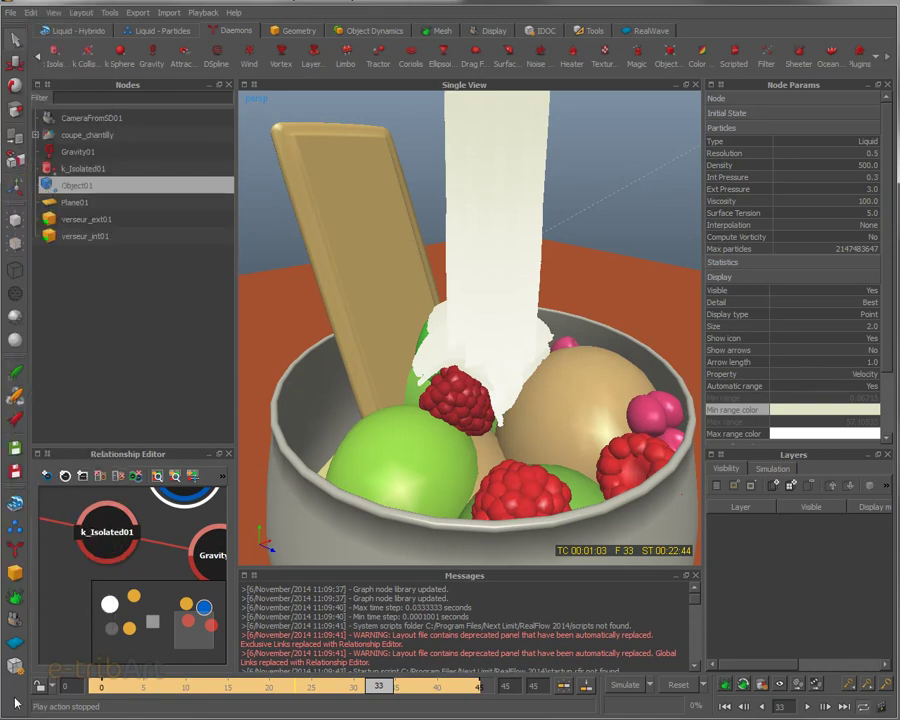
Hide the Nodes toolbar and display the Tools toolbar instead.
right_click(17, 485)
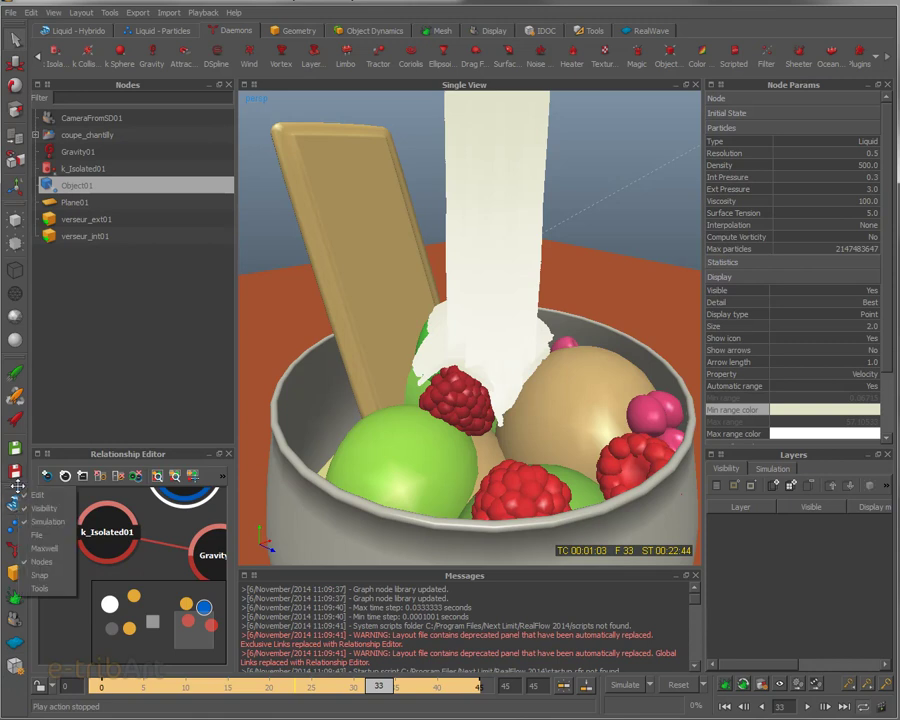
click(41, 592)
right_click(17, 529)
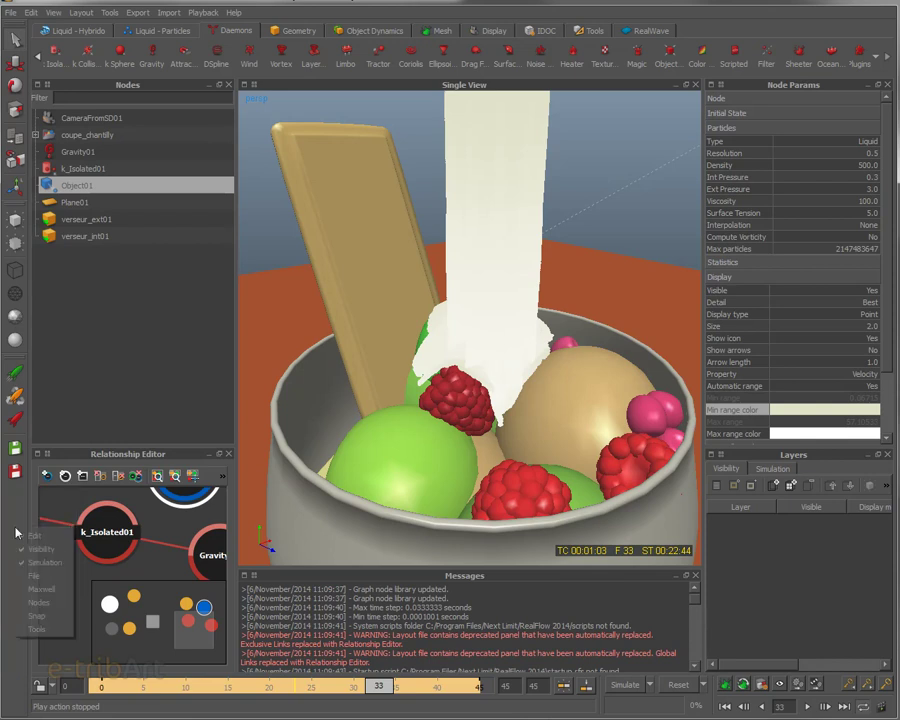
click(36, 628)
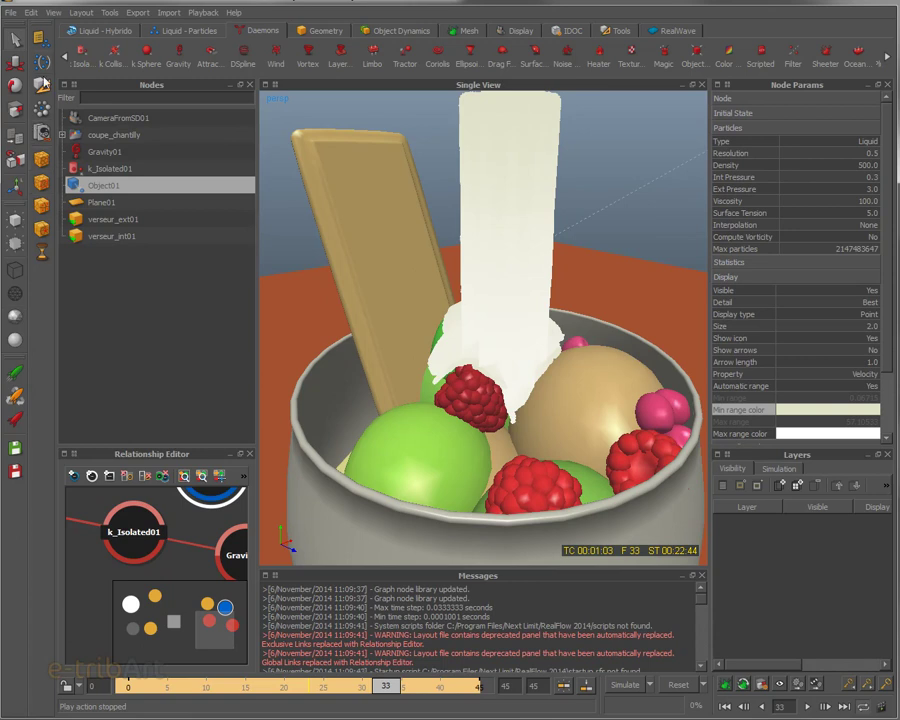
Dock the Tools toolbar below the existing vertical toolbar, then hide it.
drag(40, 24, 14, 497)
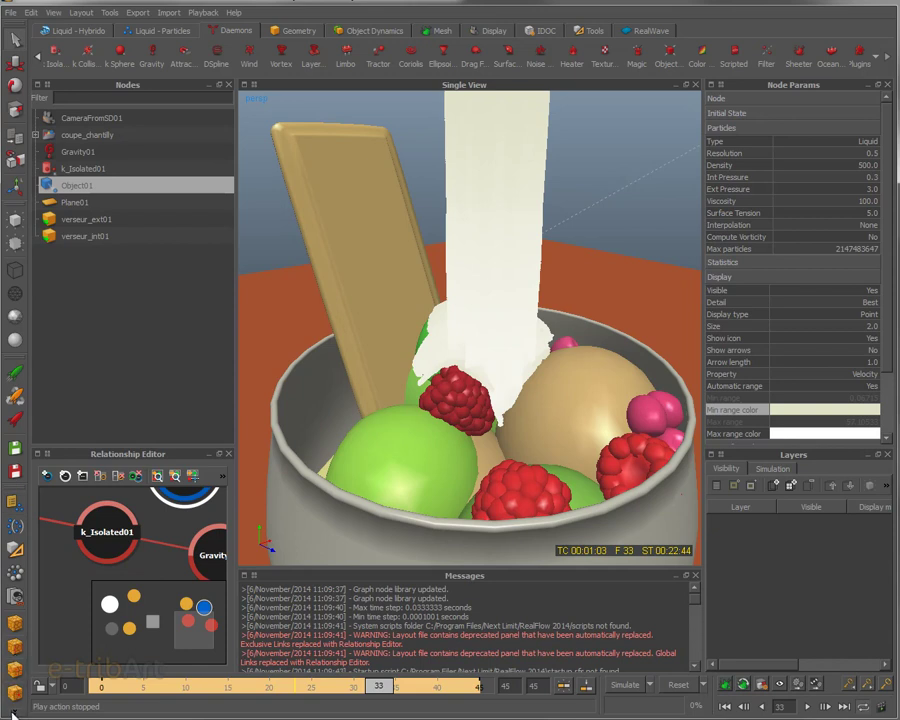
click(14, 501)
right_click(15, 487)
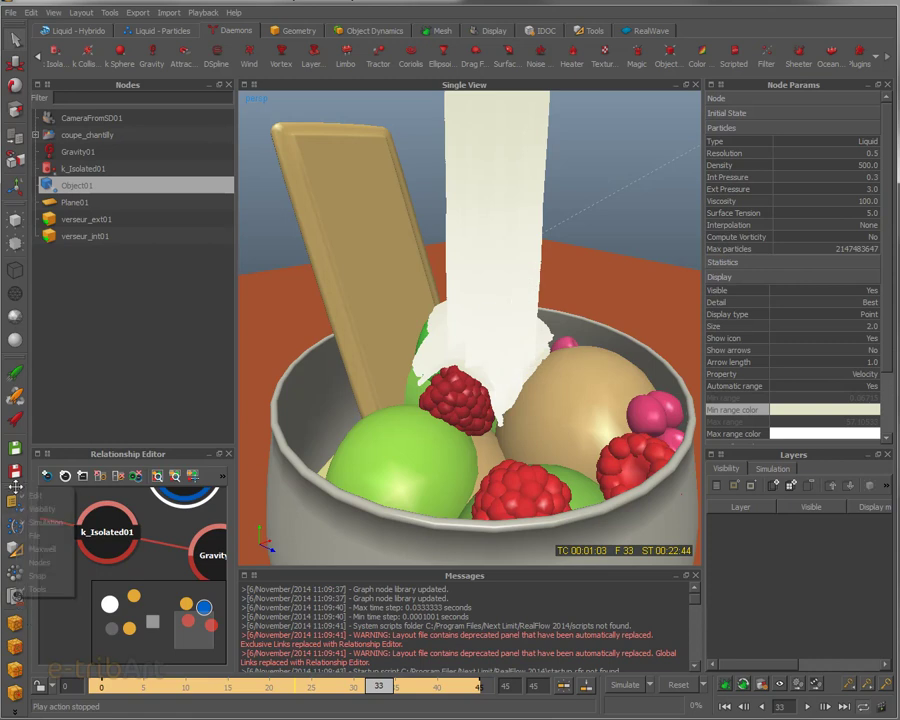
click(40, 590)
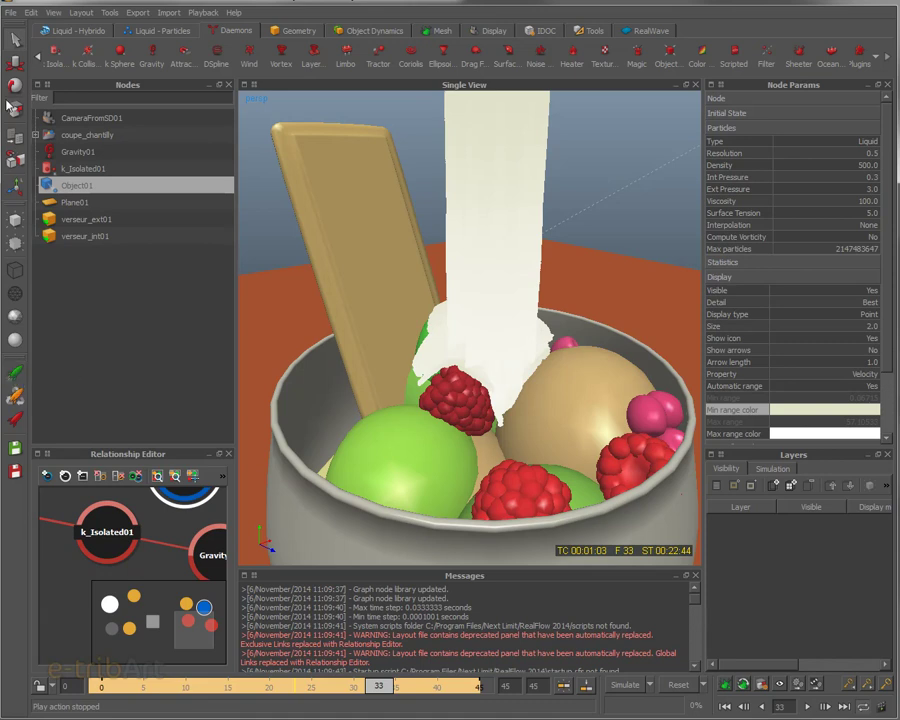
click(10, 13)
mouse_move(58, 13)
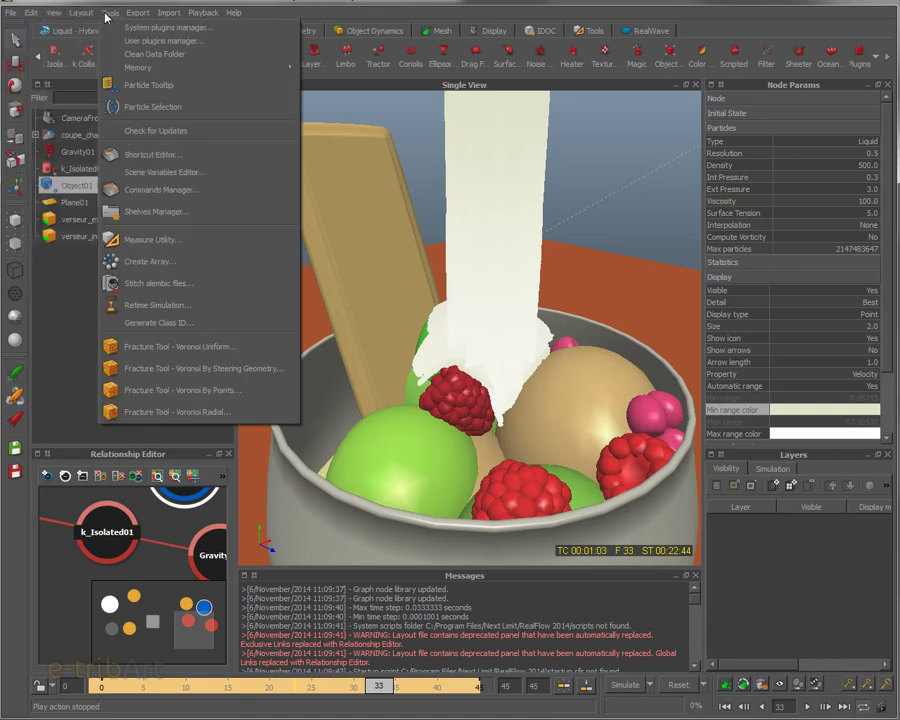
mouse_move(97, 16)
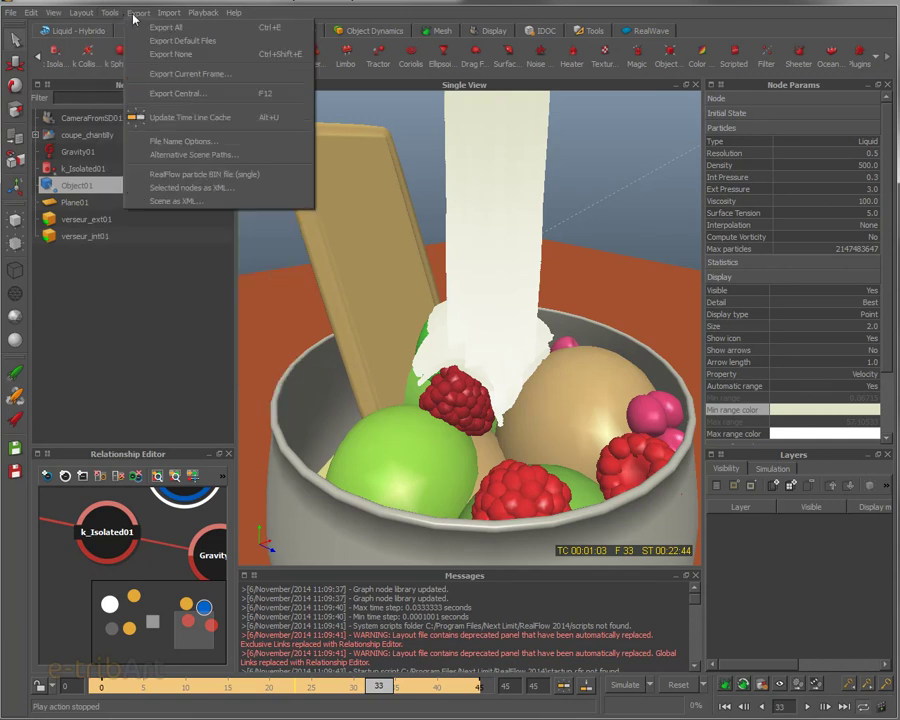
mouse_move(234, 13)
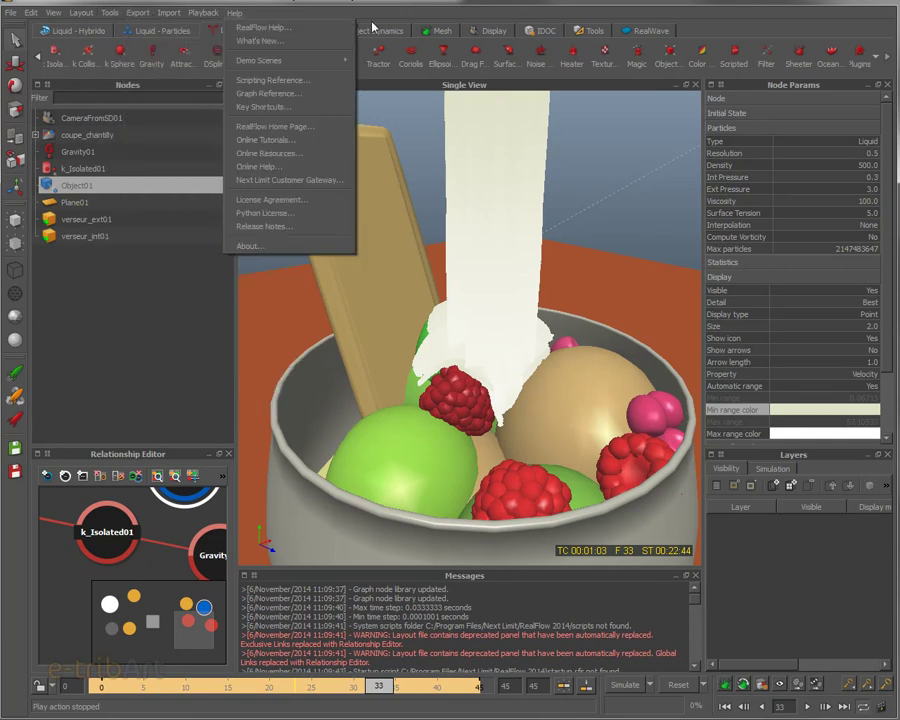
click(712, 20)
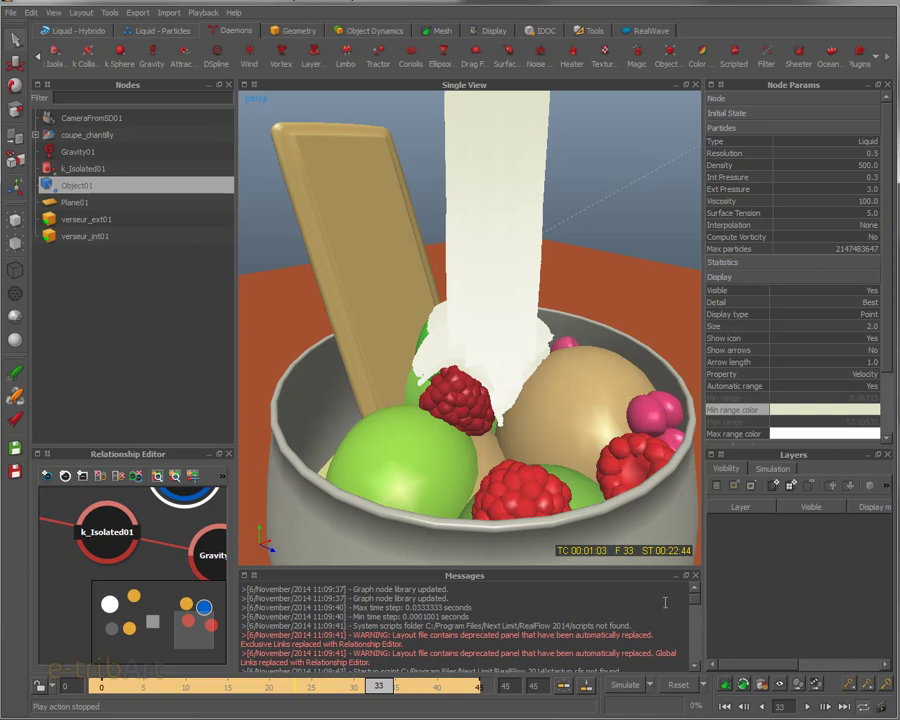
Close the Messages panel and move the timeline to frame 30.
click(696, 575)
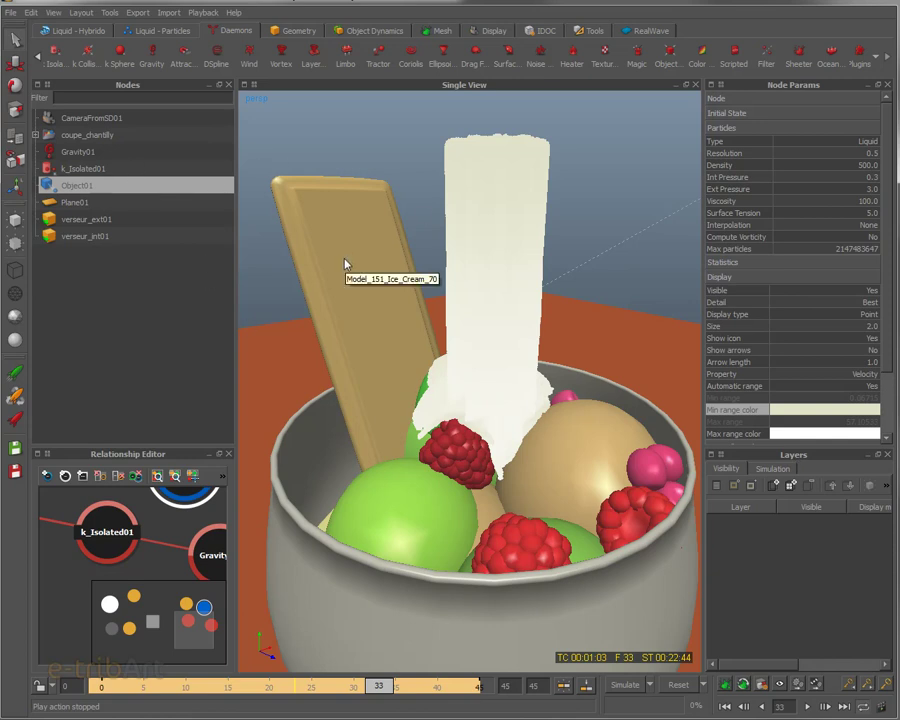
click(299, 687)
mouse_move(297, 692)
mouse_down()
mouse_move(245, 688)
mouse_move(360, 686)
mouse_up()
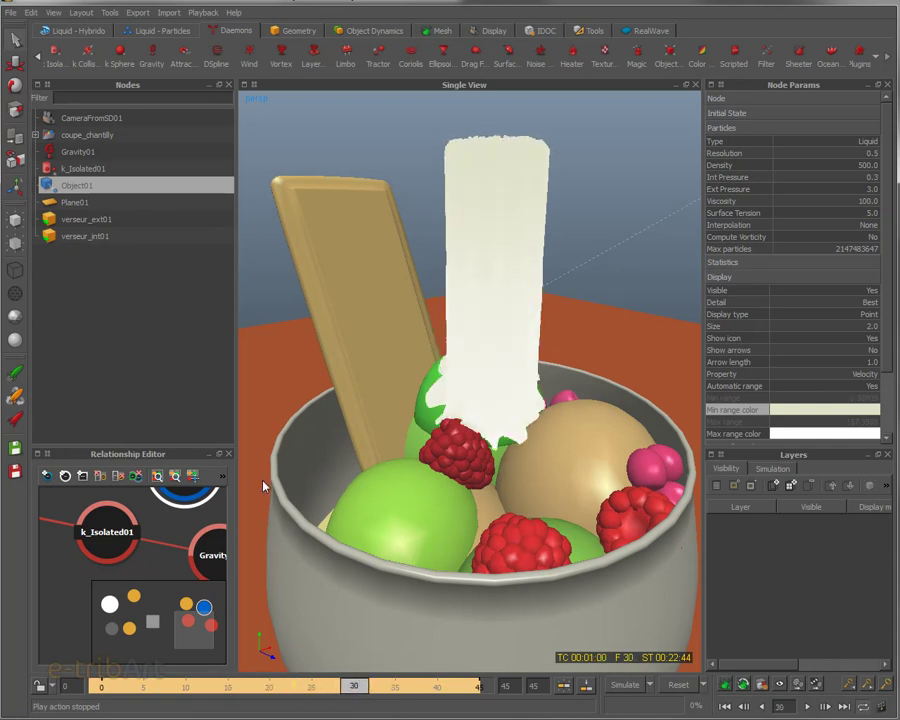
Apply the custom perso02 layout to the workspace.
click(80, 13)
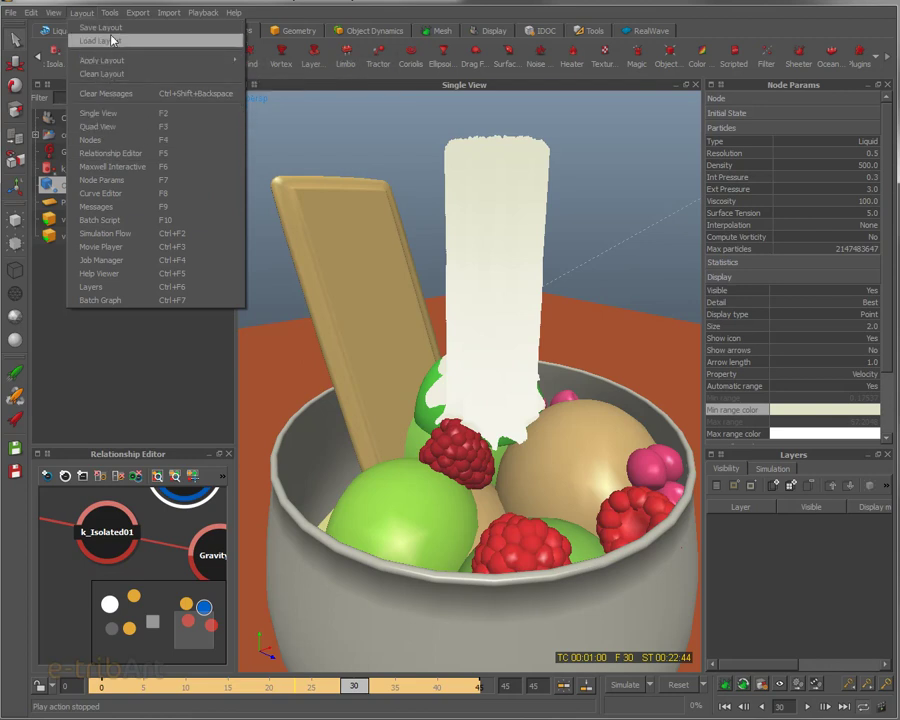
mouse_move(107, 62)
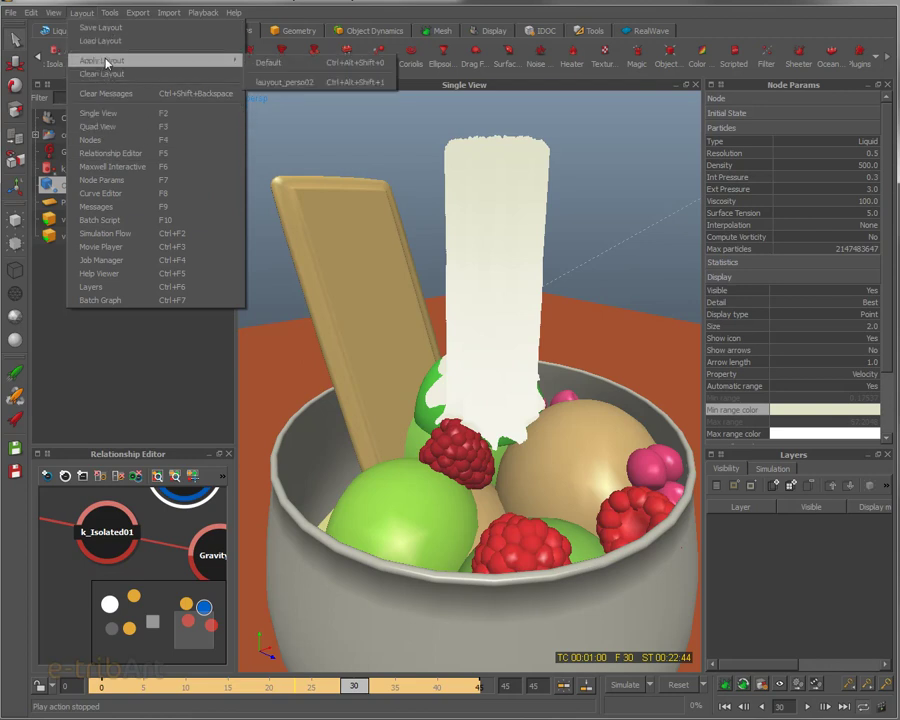
click(290, 82)
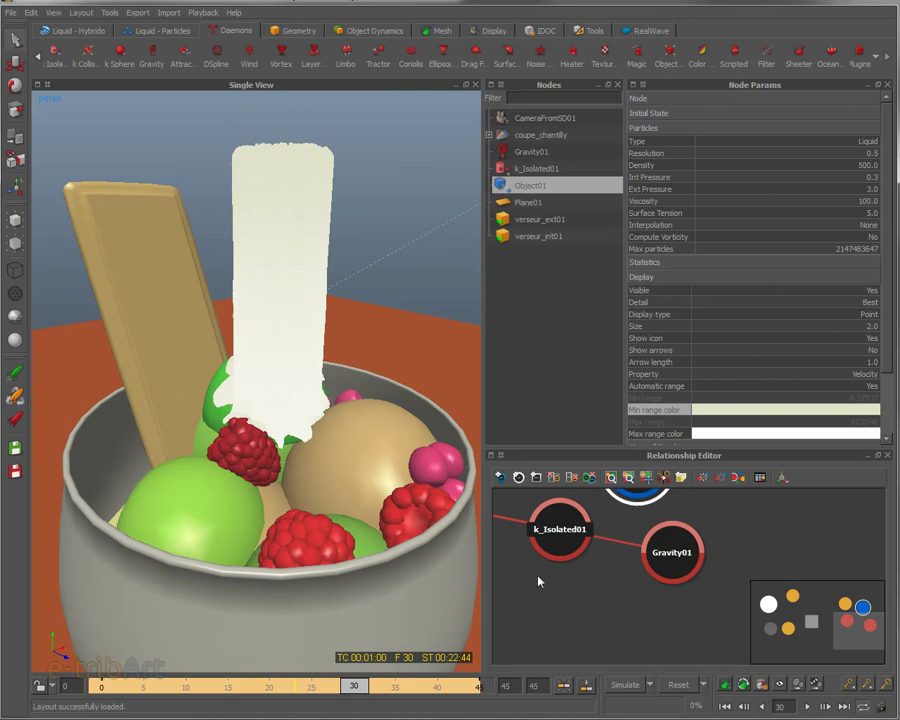
Enlarge the Relationship Editor in height and width at the expense of the neighbouring panels to give the whole node graph more room.
middle_drag(600, 574, 680, 626)
scroll(680, 626, down, 3)
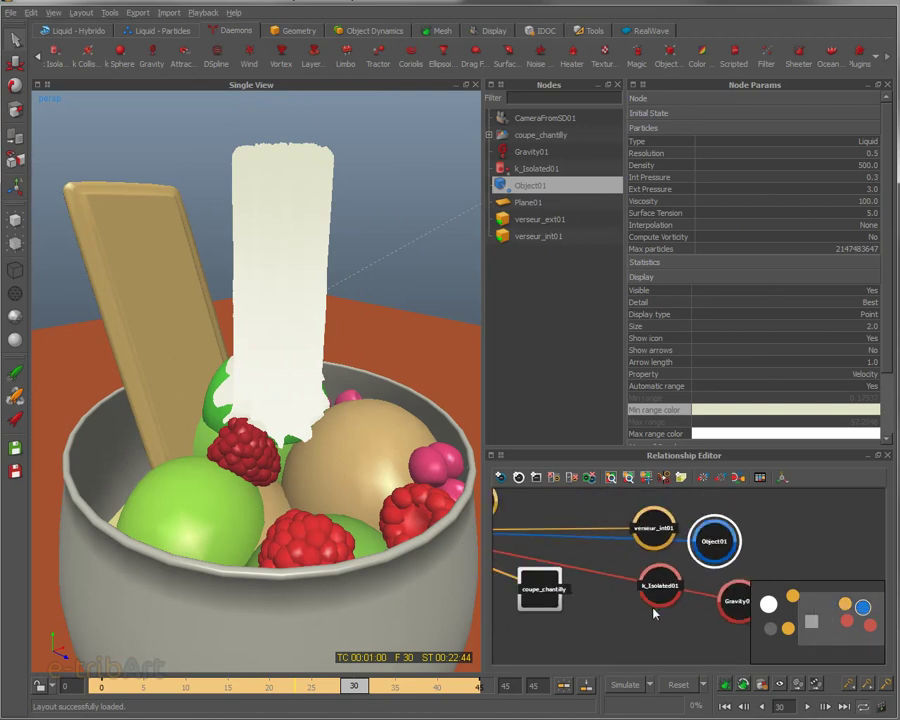
key(f)
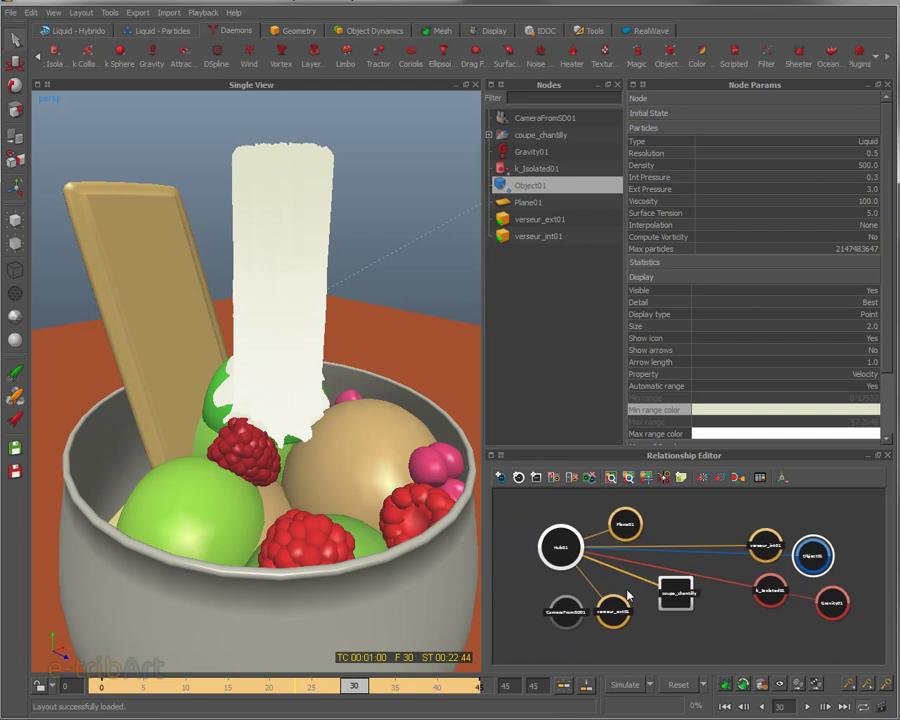
drag(519, 446, 518, 300)
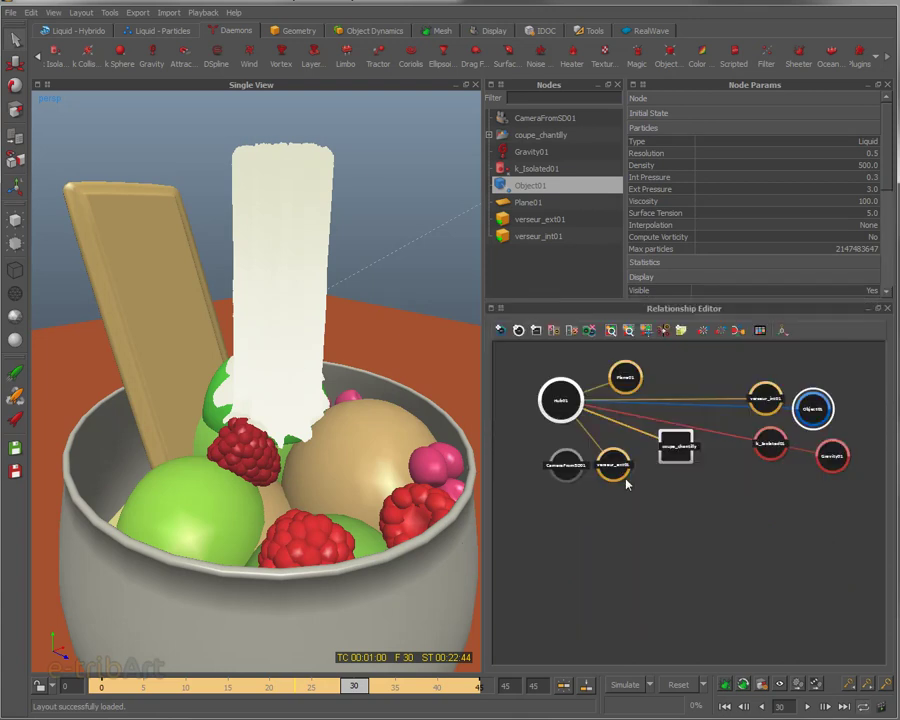
scroll(564, 403, up, 5)
scroll(564, 403, down, 3)
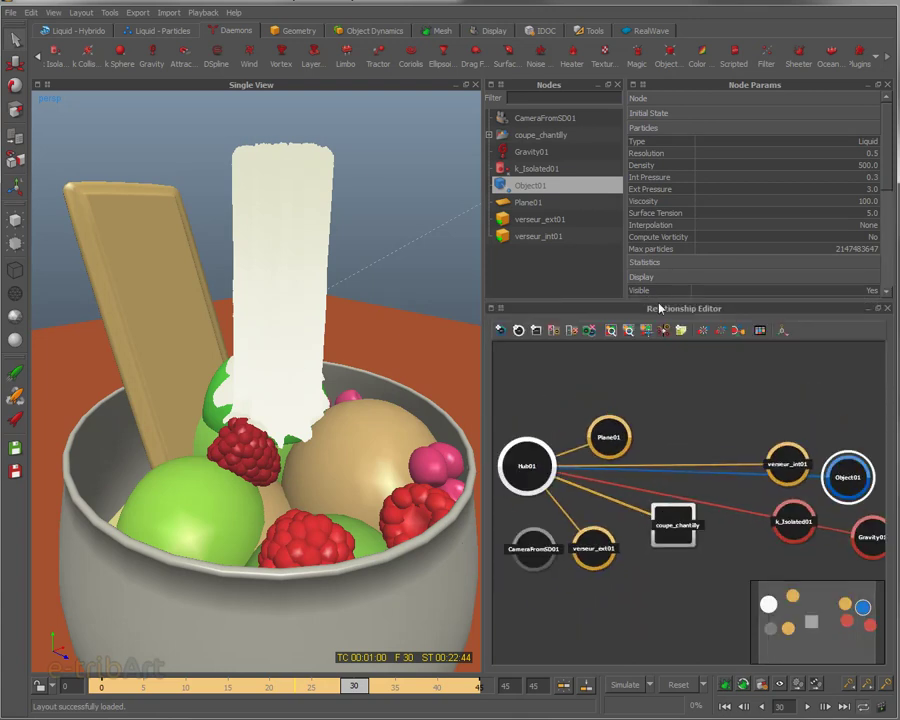
drag(658, 298, 658, 336)
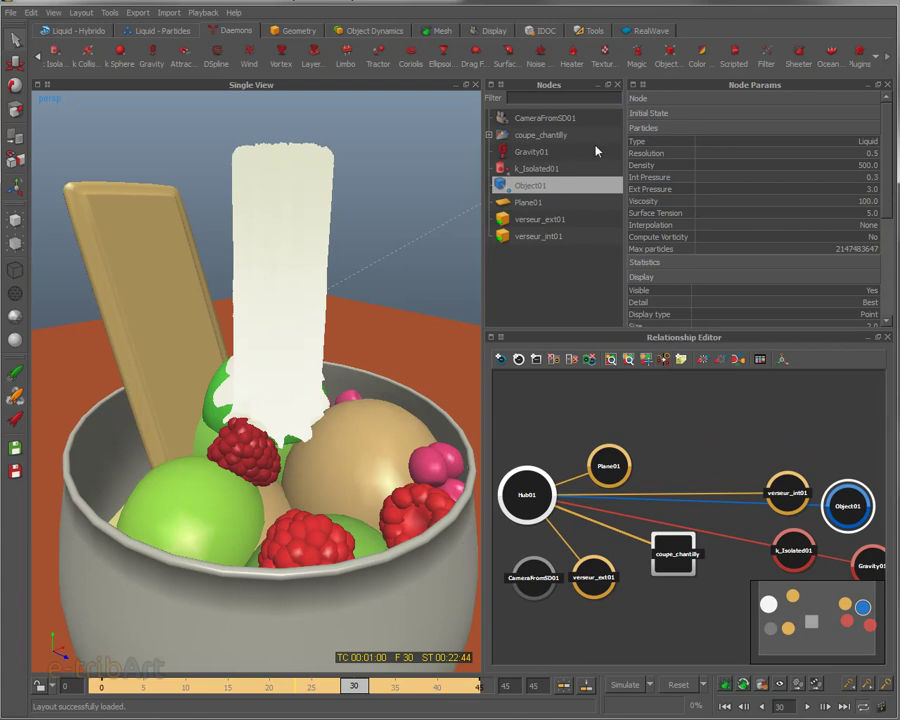
drag(481, 366, 459, 367)
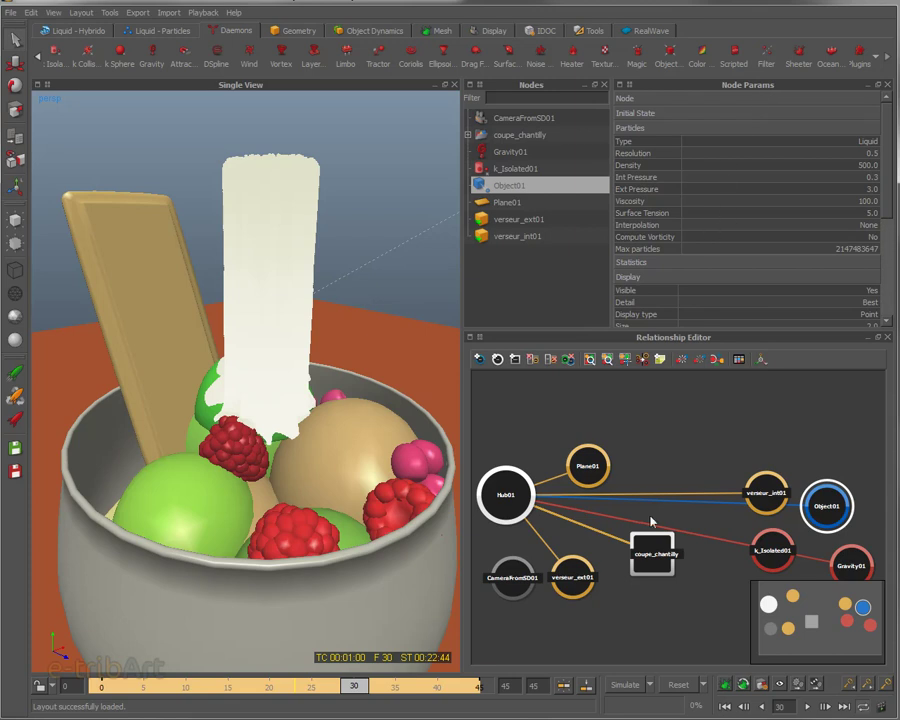
scroll(651, 476, down, 2)
scroll(651, 476, up, 2)
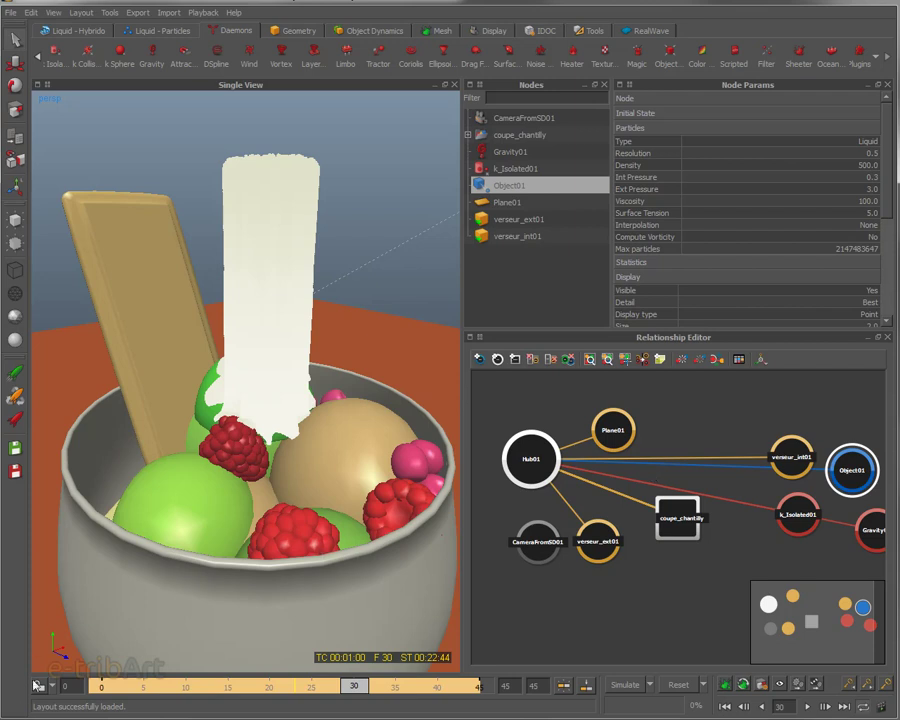
Play the cached simulation and resize the viewport against the Nodes and Relationship Editor panels while it runs.
key(ctrl+Return)
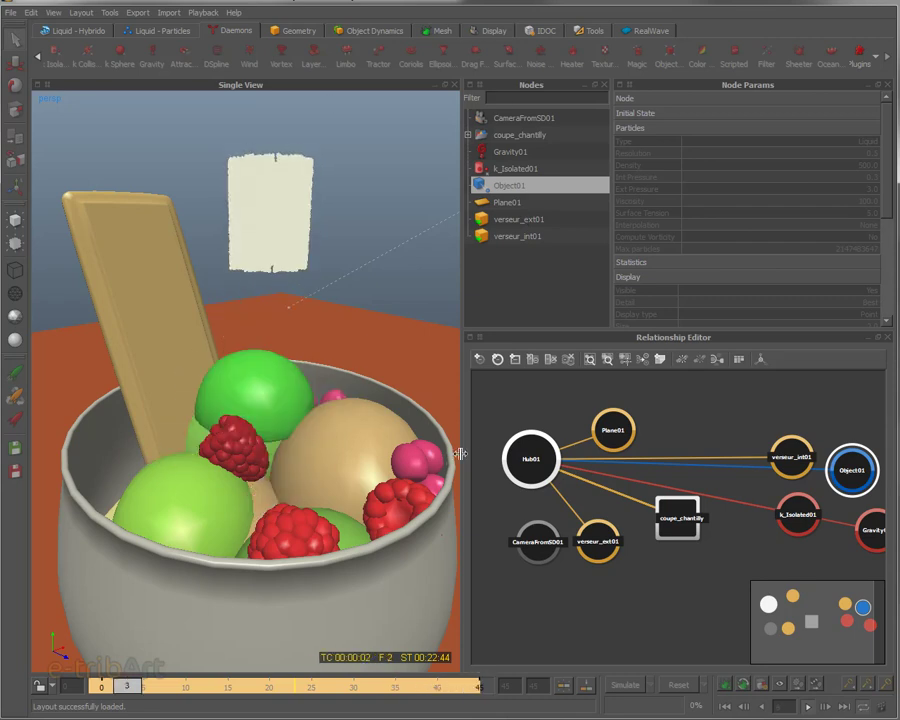
drag(461, 454, 589, 462)
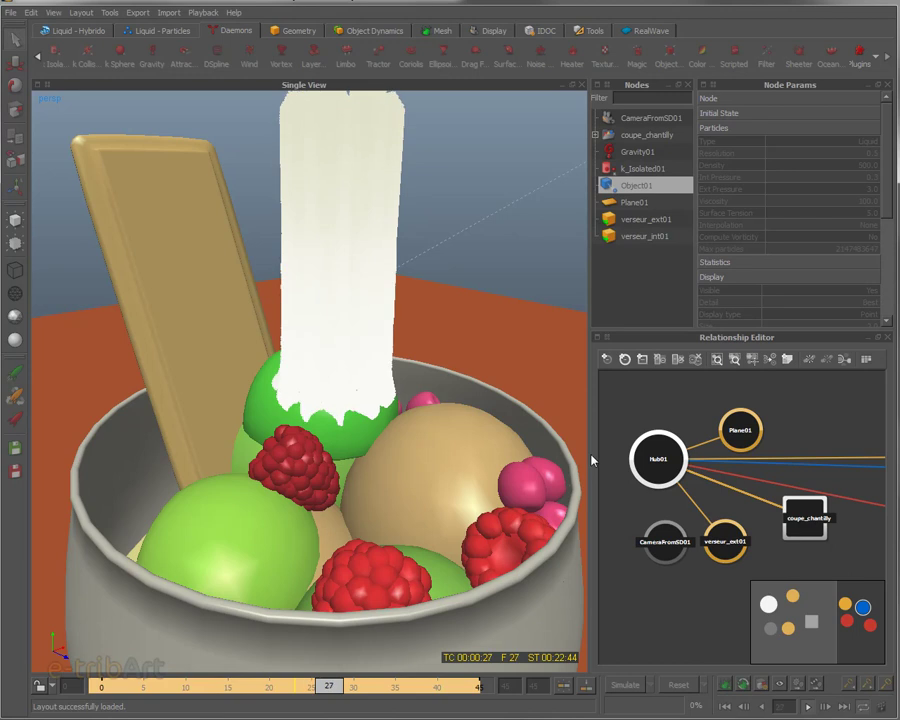
drag(589, 453, 412, 449)
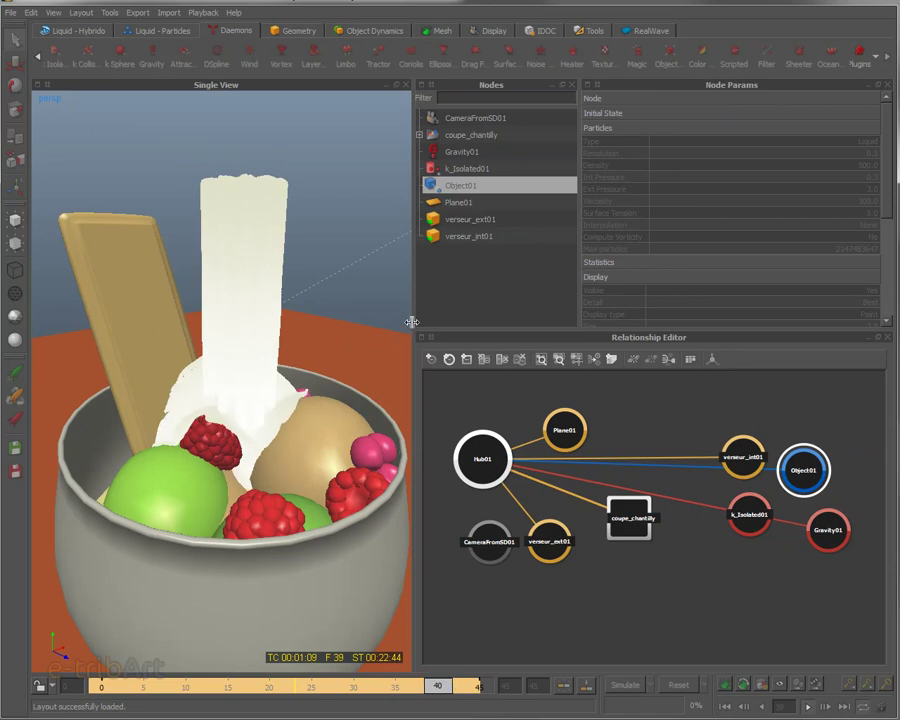
drag(412, 321, 469, 321)
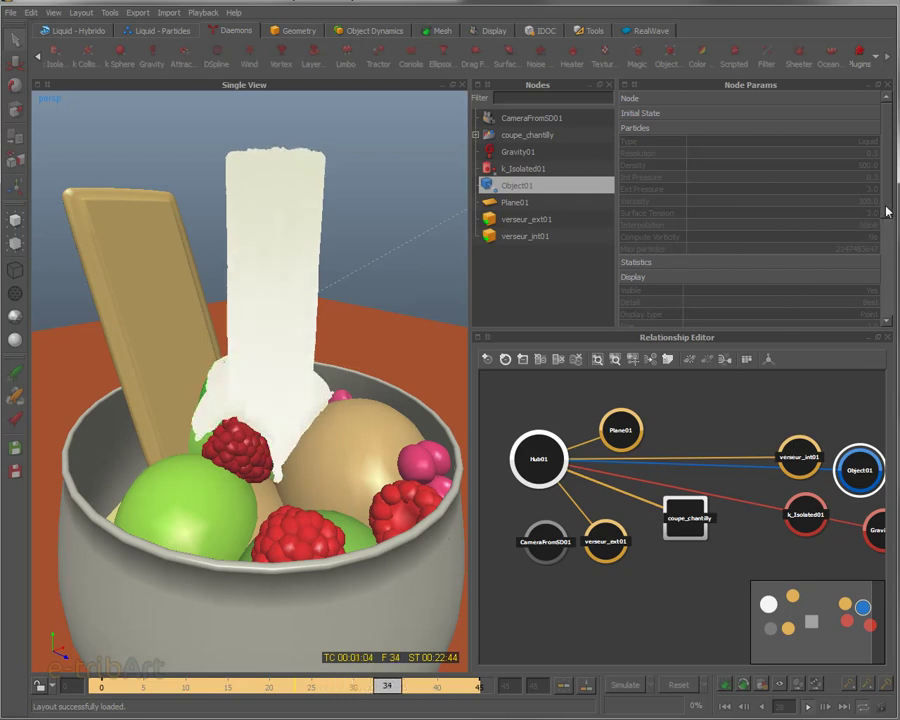
scroll(884, 207, down, 5)
scroll(884, 305, up, 5)
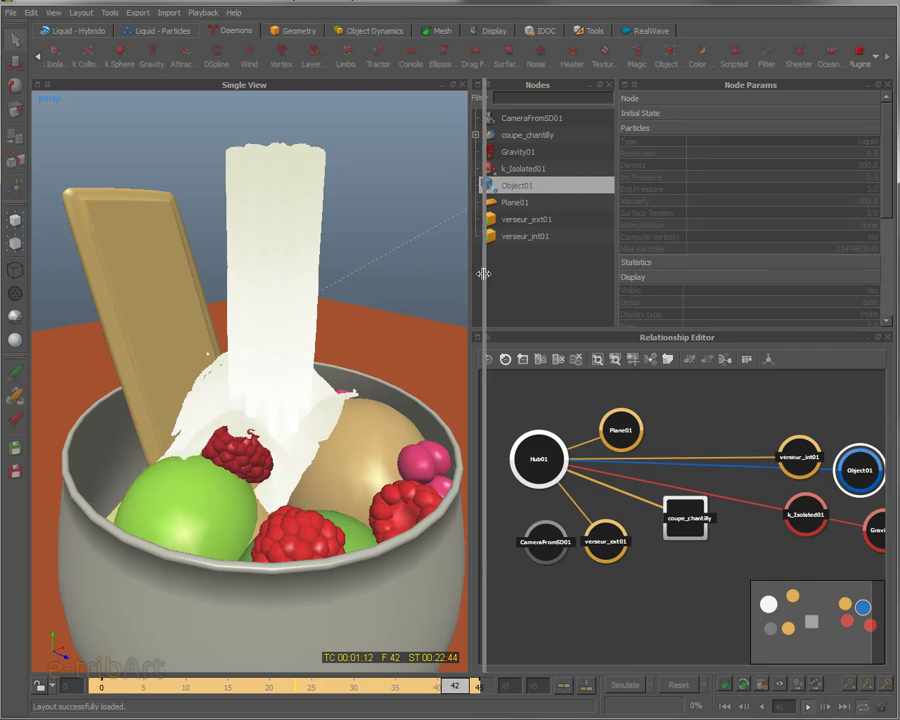
mouse_move(476, 275)
mouse_down()
mouse_move(485, 277)
mouse_move(471, 277)
mouse_up()
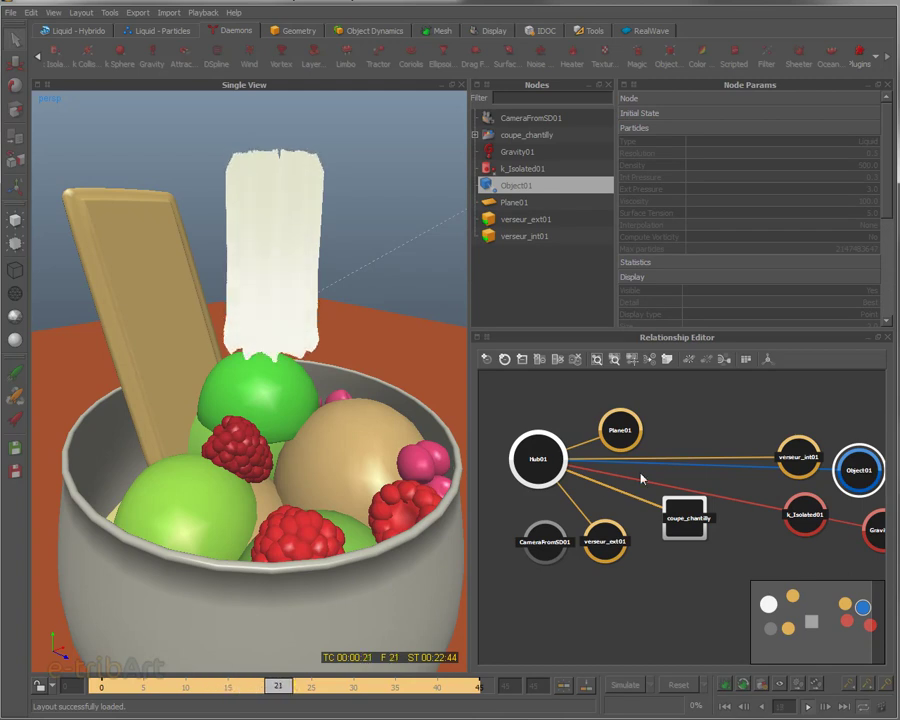
Reposition coupe_chantilly, Plane01, verseur_ext01 and Hub01 in the Relationship Editor, bringing the hub between the other nodes.
click(686, 543)
drag(685, 547, 680, 542)
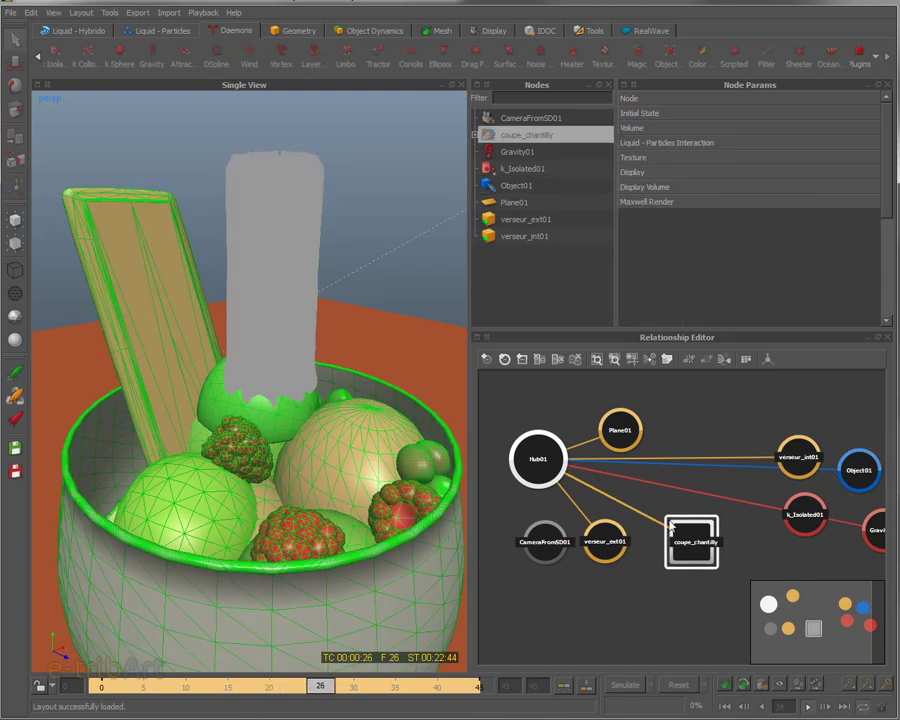
drag(630, 480, 536, 392)
drag(537, 467, 550, 480)
drag(614, 430, 651, 408)
drag(565, 478, 627, 473)
drag(615, 570, 626, 606)
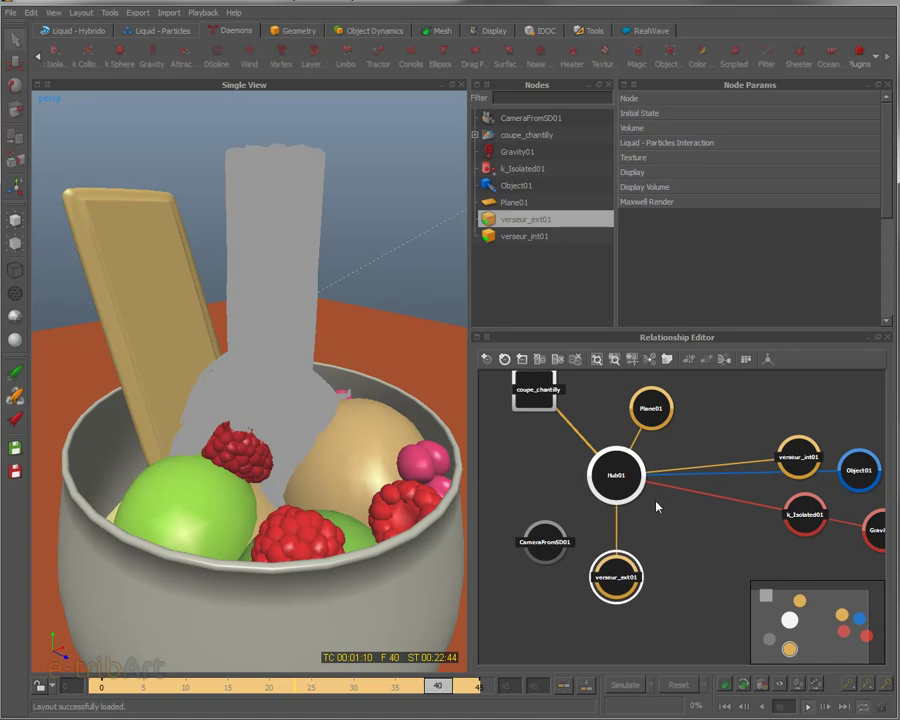
drag(620, 480, 672, 498)
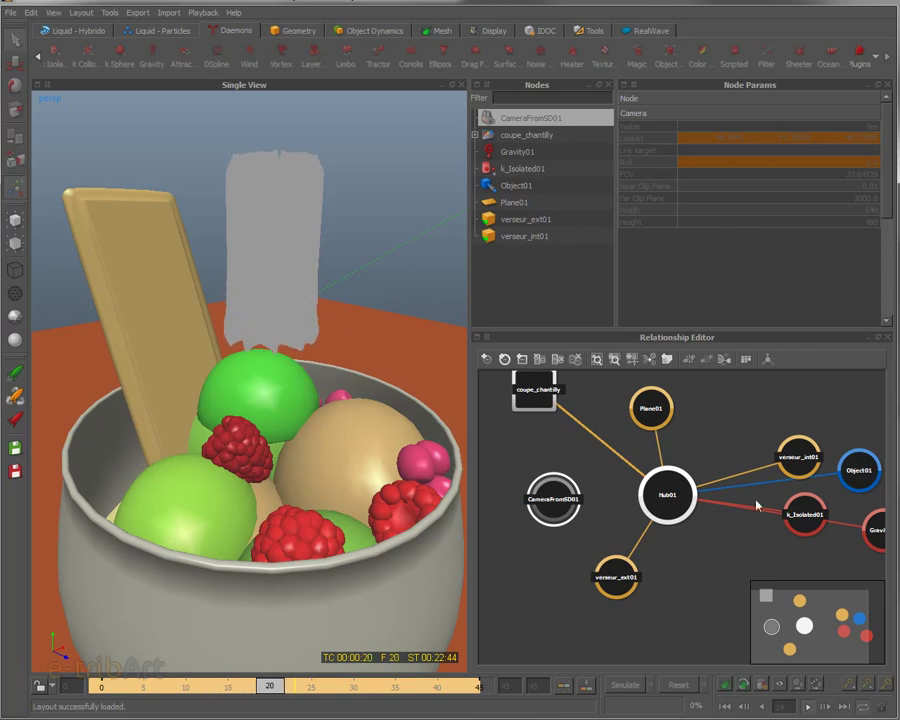
Arrange Object01, coupe_chantilly, k_Isolated01 and Gravity01 in a ring around Hub01 and select Object01.
click(855, 472)
drag(852, 476, 720, 430)
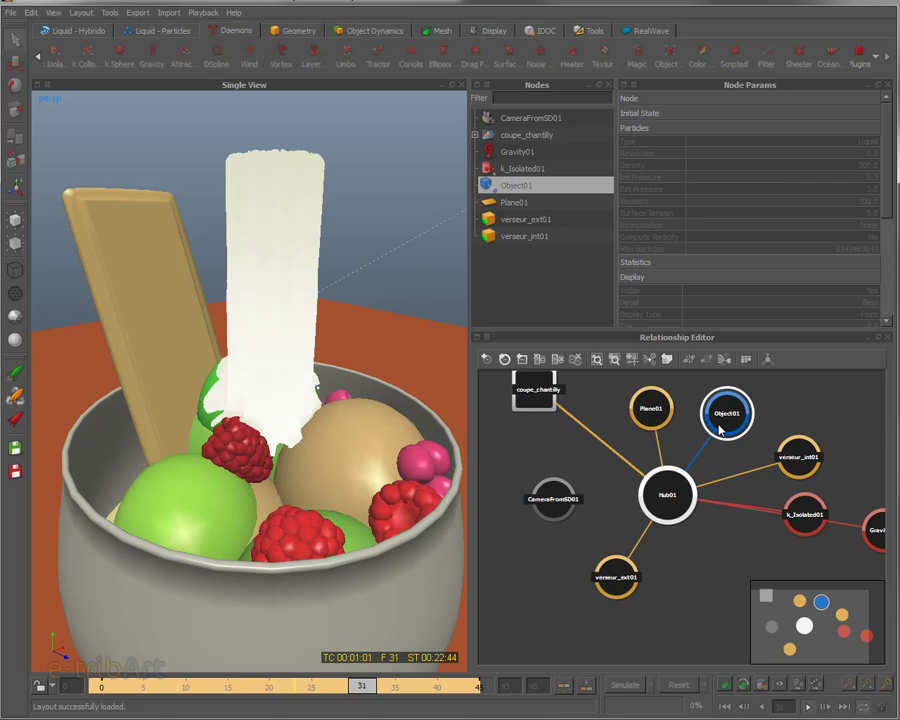
drag(535, 392, 538, 414)
click(728, 413)
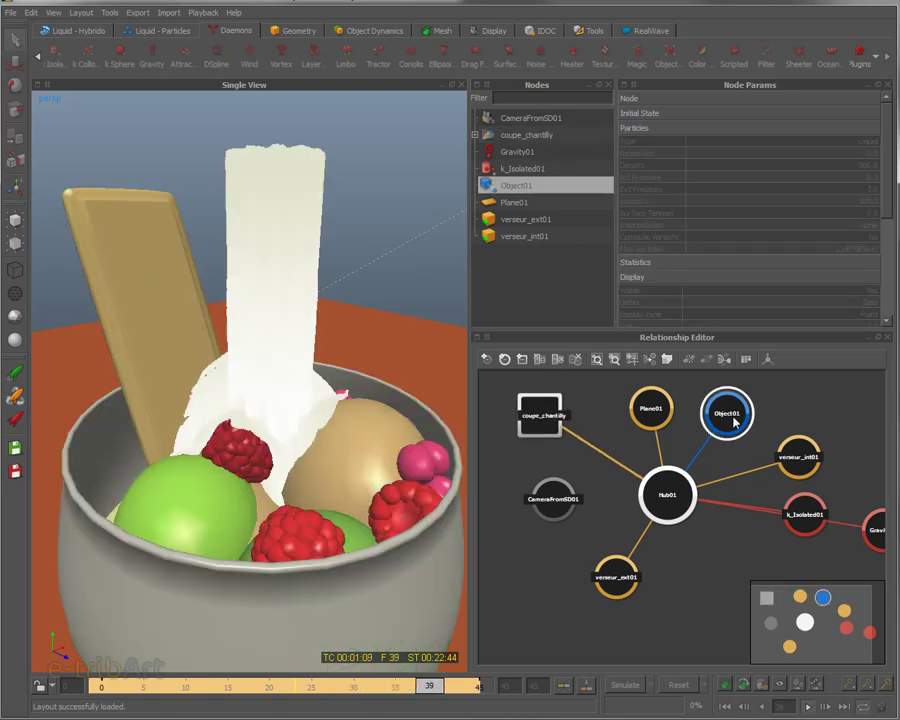
drag(793, 502, 710, 553)
drag(873, 533, 790, 521)
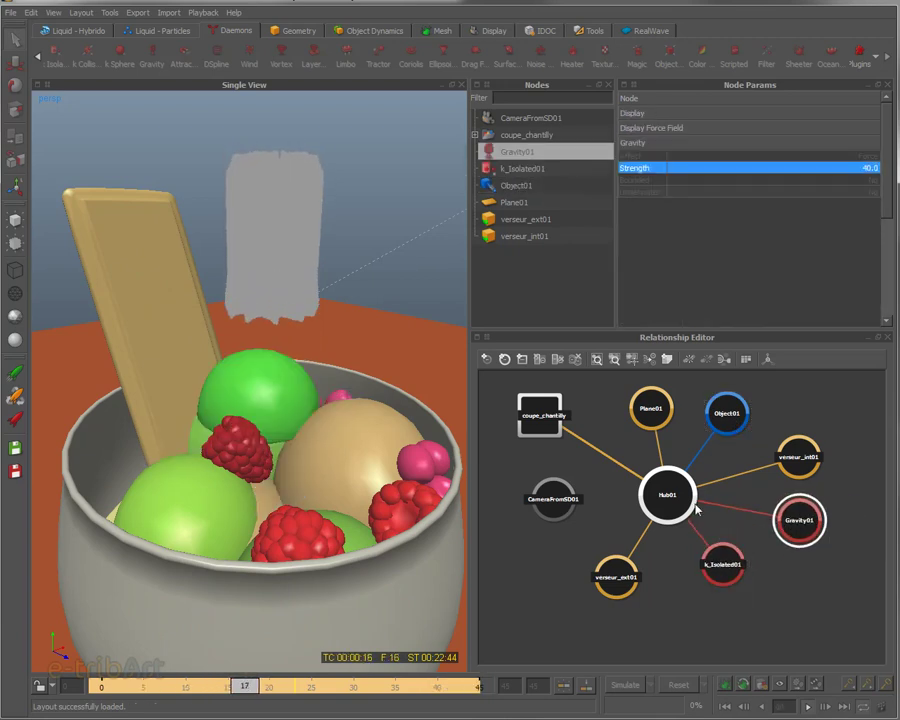
click(722, 412)
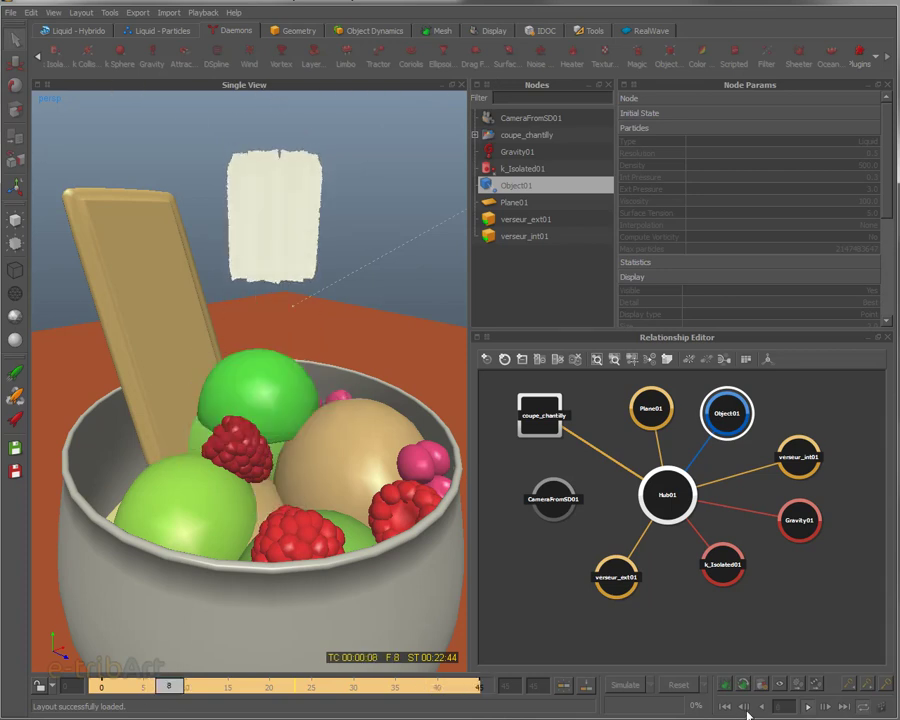
Stop the playback and apply the Default layout to the workspace.
click(781, 695)
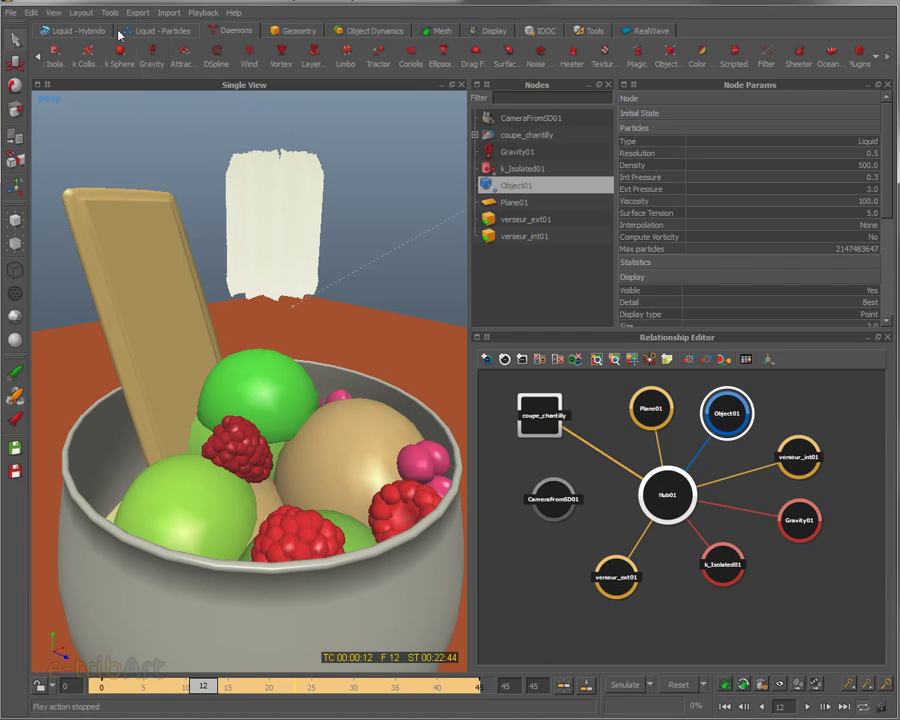
click(77, 13)
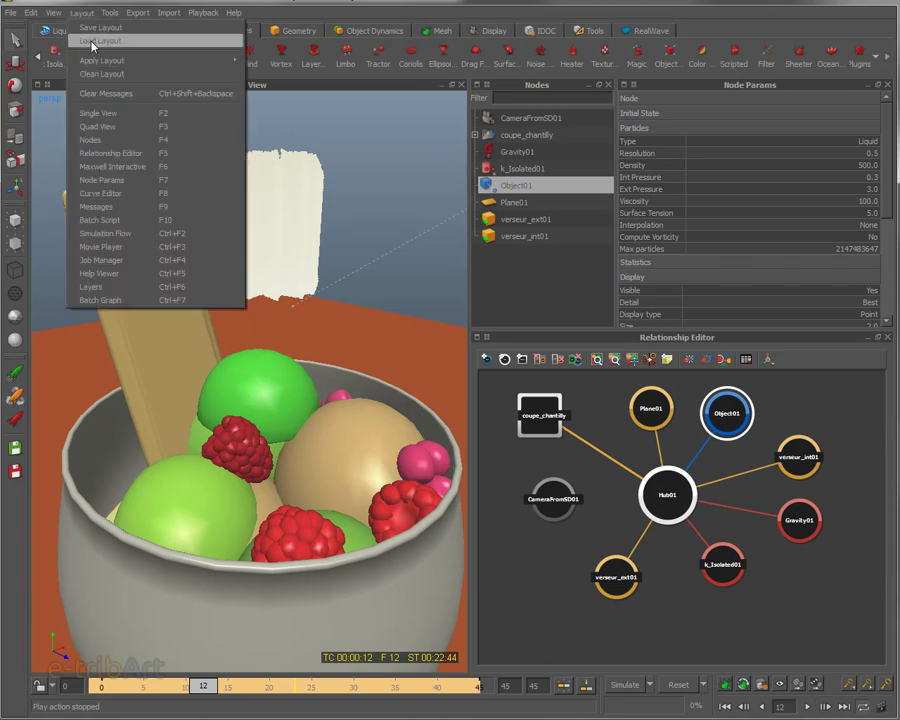
mouse_move(91, 62)
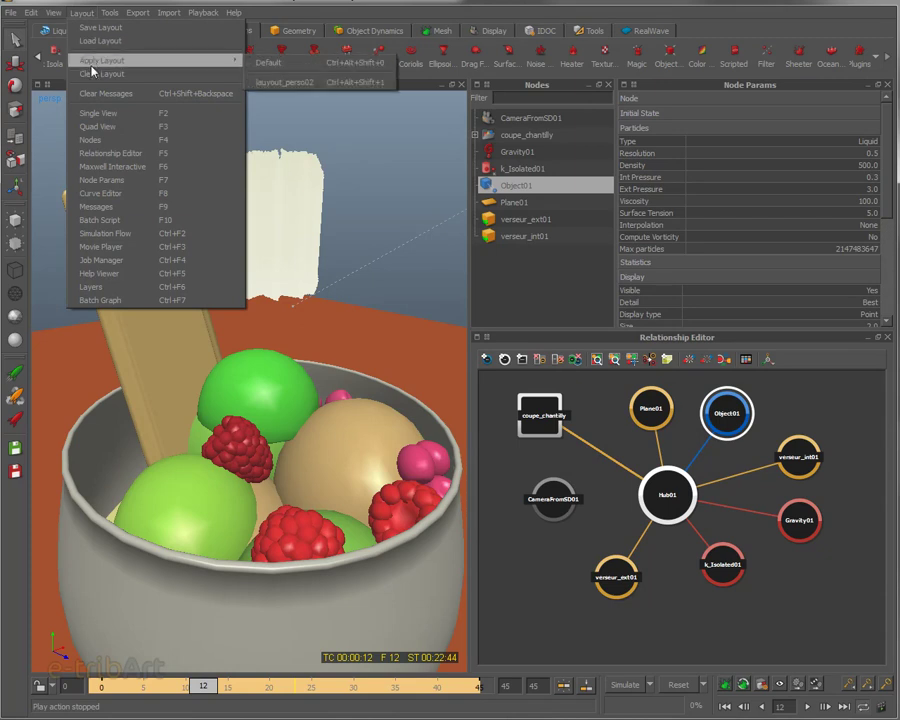
click(254, 63)
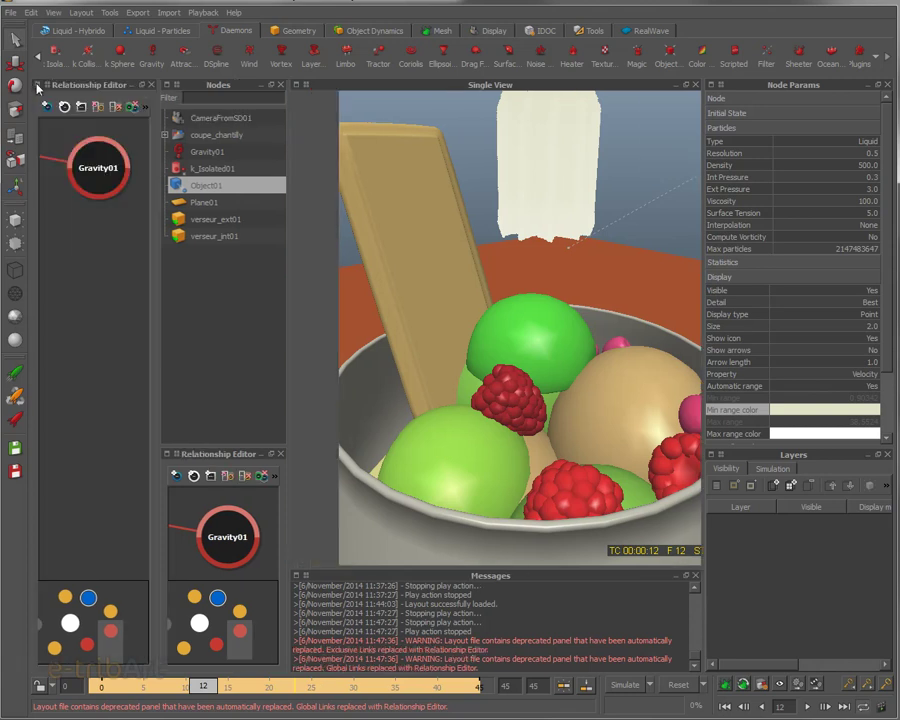
Close the tall duplicate Relationship Editor beside the Nodes panel and the Messages panel below the viewport.
click(26, 63)
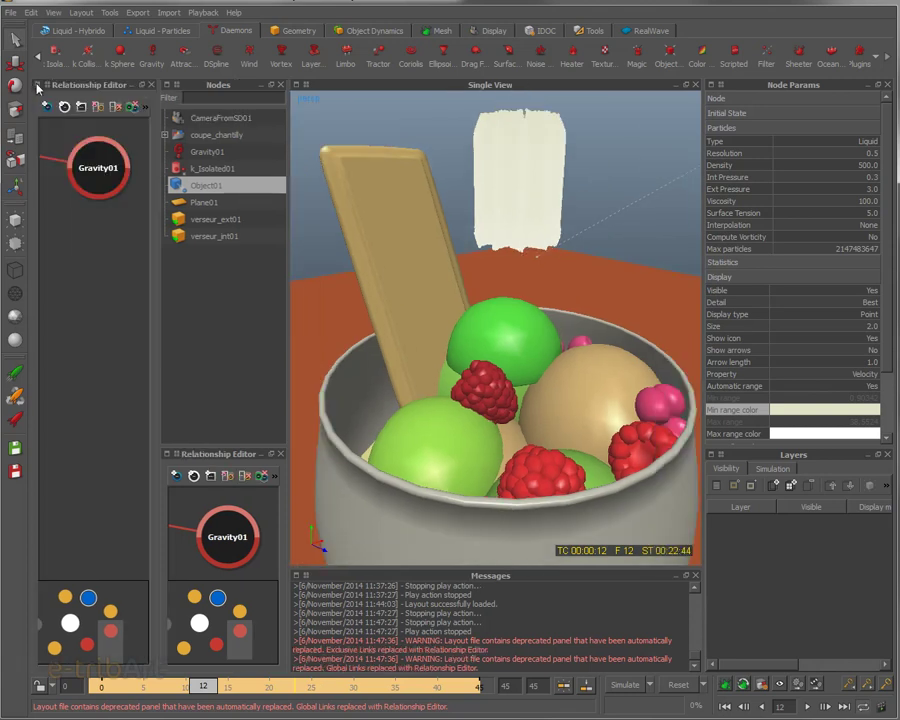
click(152, 85)
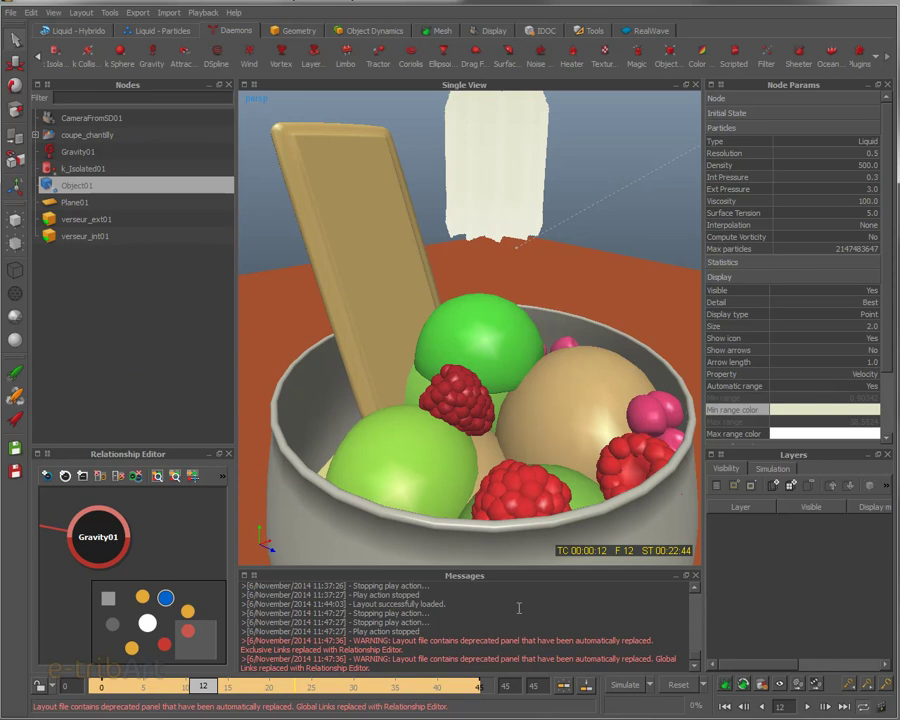
click(697, 576)
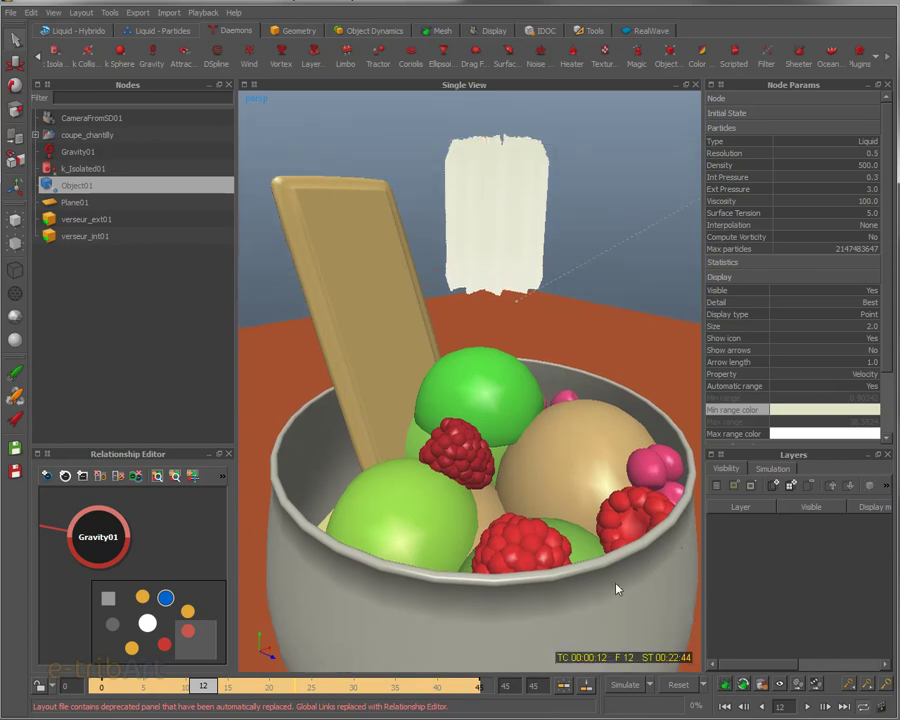
Detach the Nodes panel into a floating window, move it over the viewport and close it.
click(220, 86)
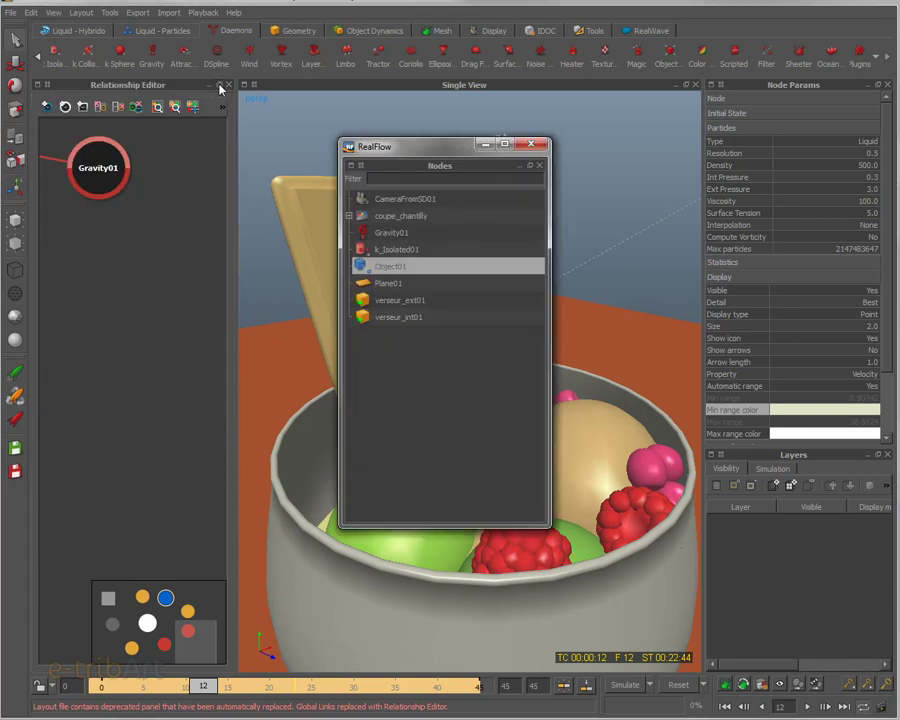
drag(420, 147, 328, 129)
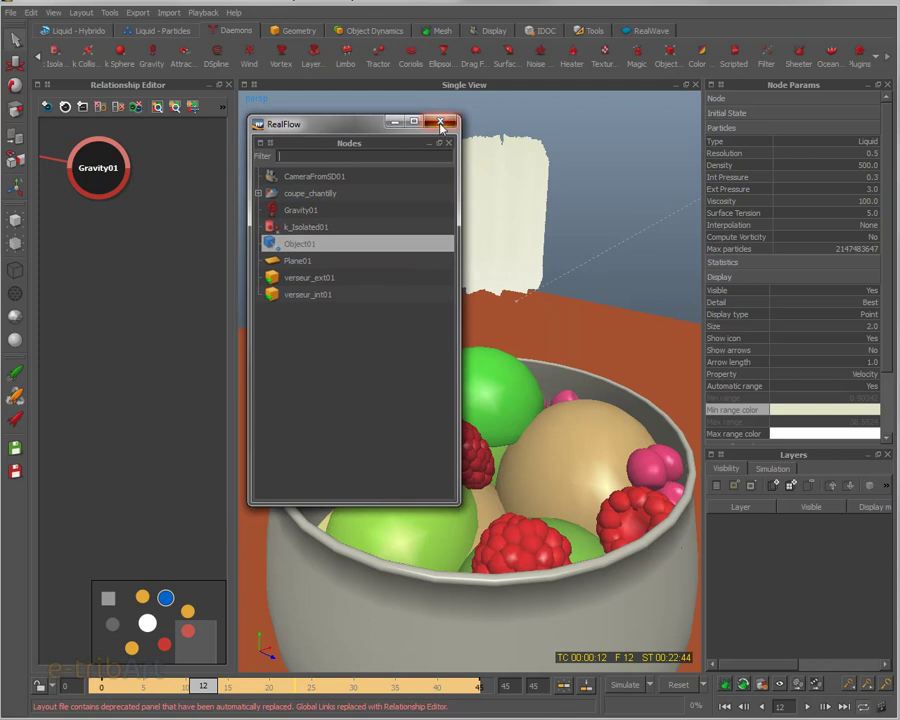
click(441, 124)
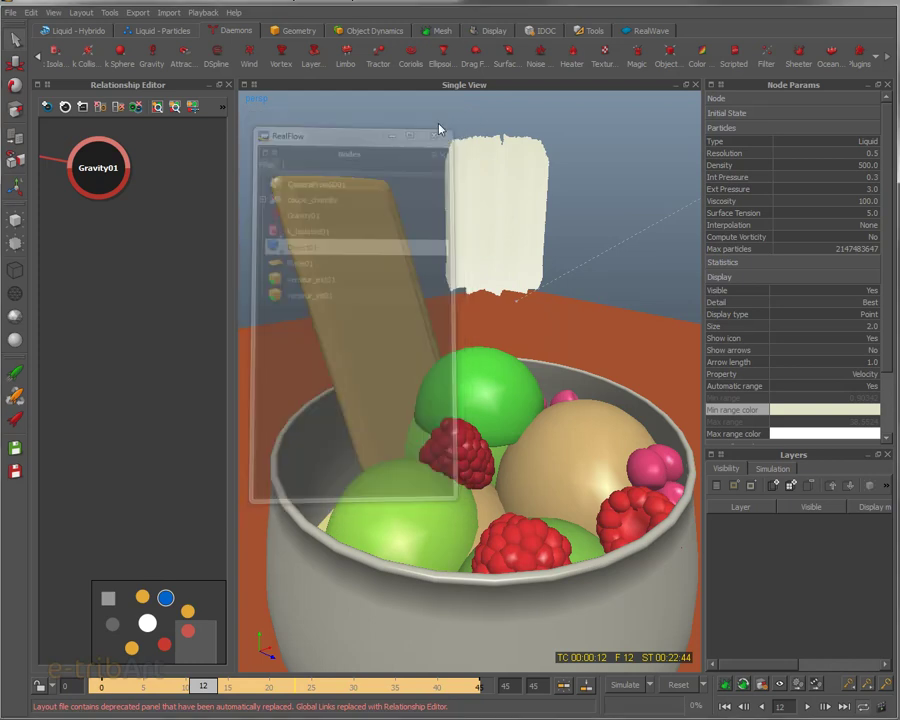
Collapse the Relationship Editor to a strip, restore it and close it to give its space to the viewport.
click(210, 86)
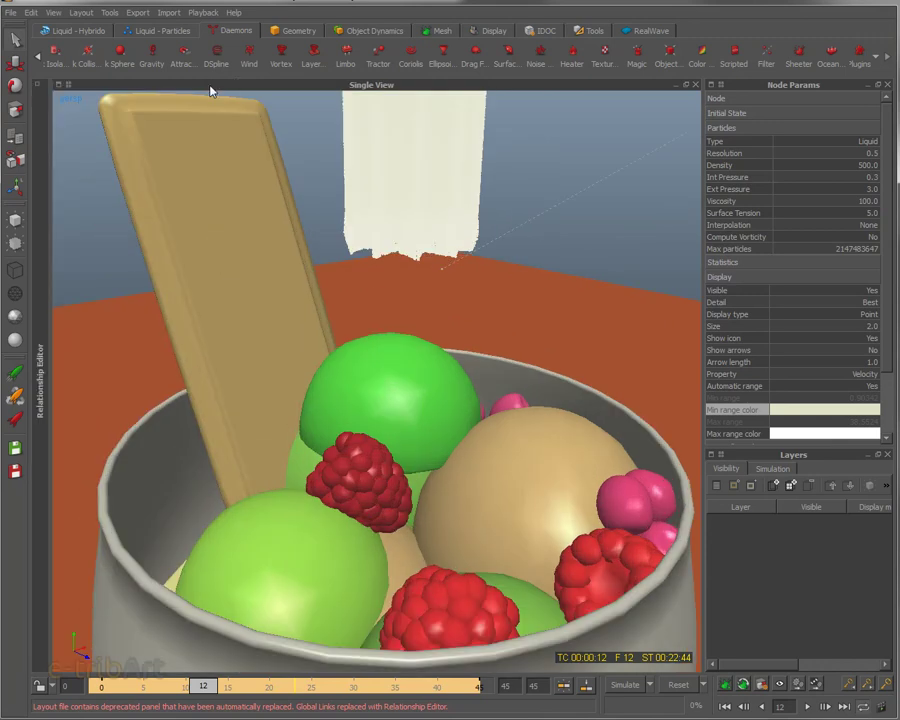
click(38, 86)
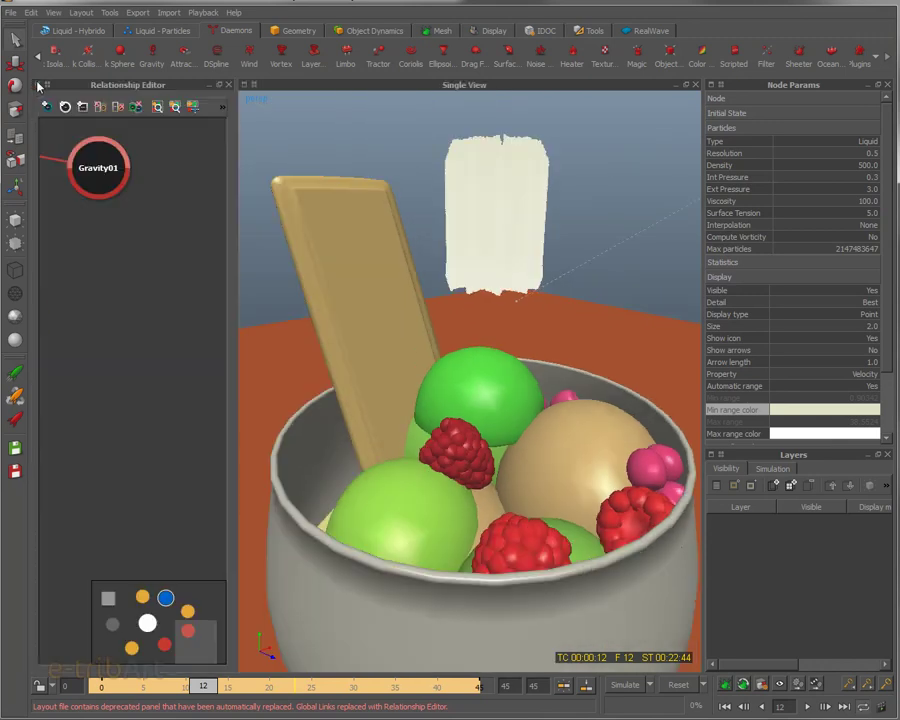
click(230, 87)
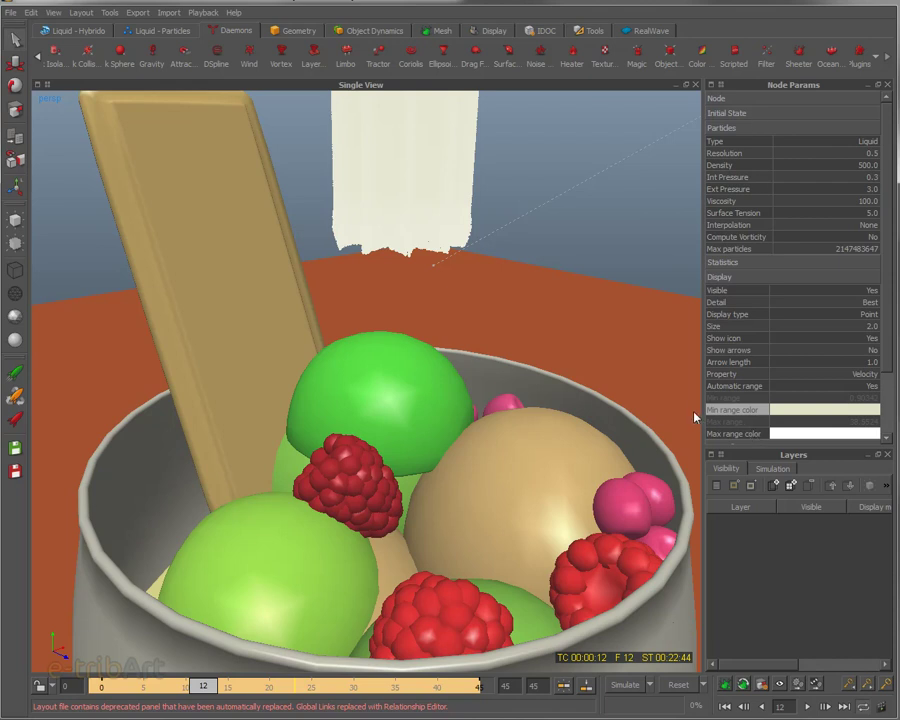
Split the viewport vertically into two views and widen the neighbouring Node Params and Layers panels.
click(47, 86)
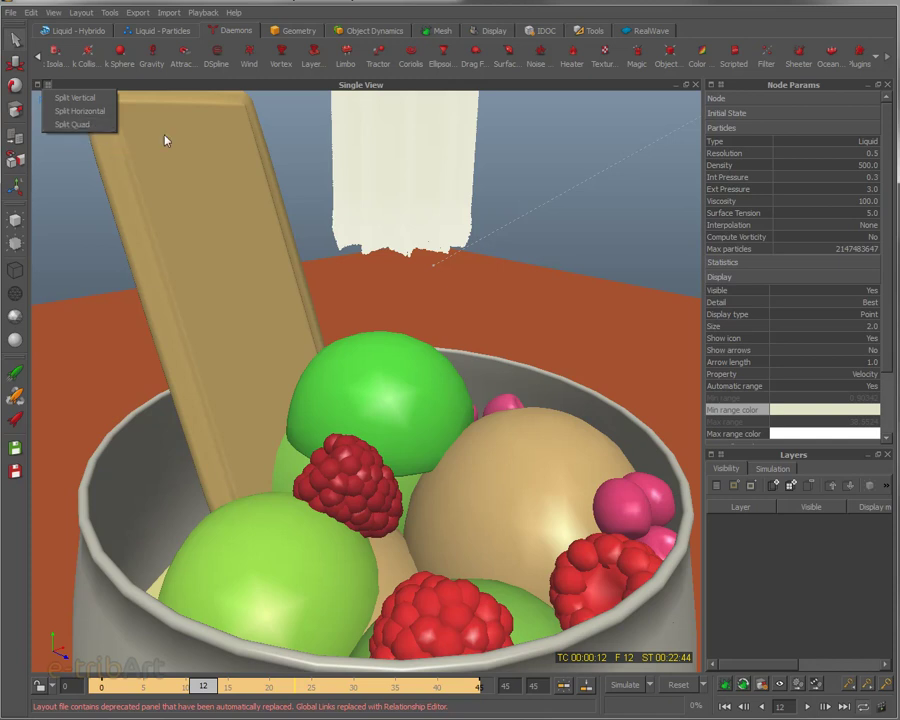
click(60, 98)
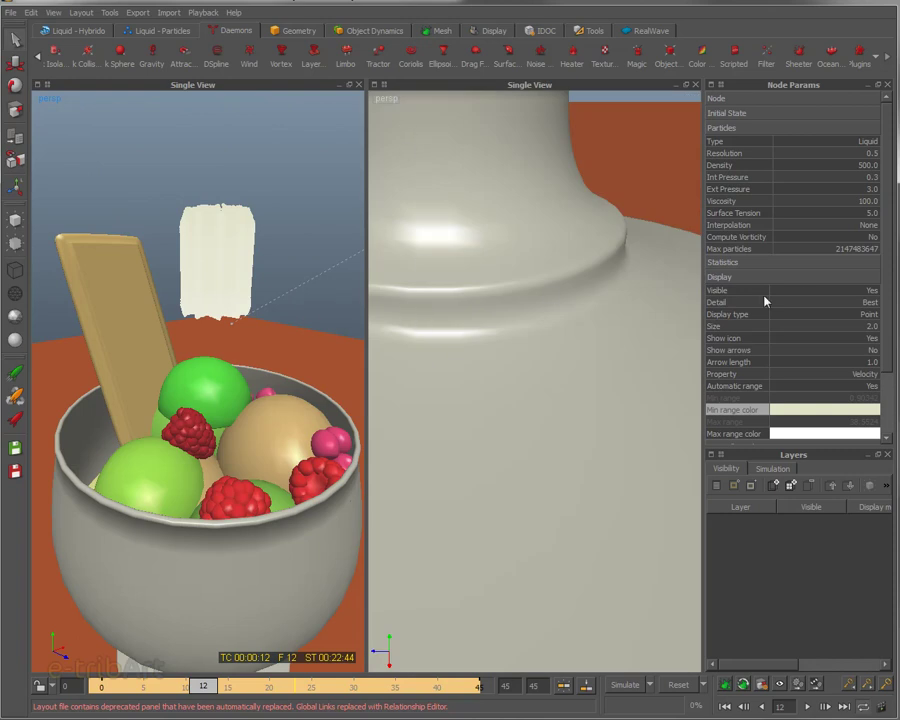
drag(703, 428, 655, 427)
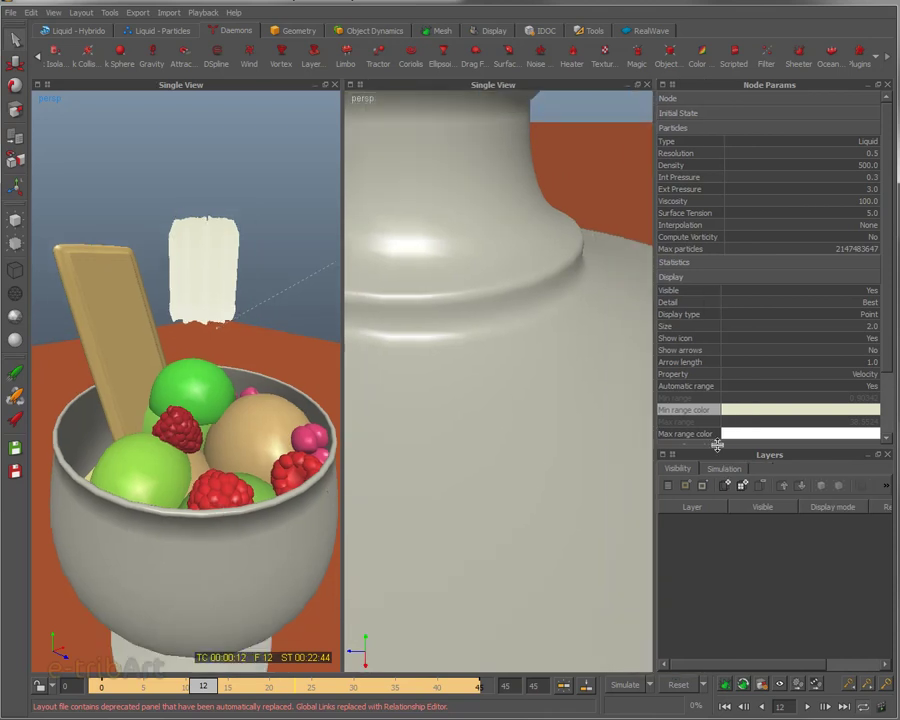
Close the Layers panel, adjust the dividers around the two views and close the Node Params panel.
click(888, 457)
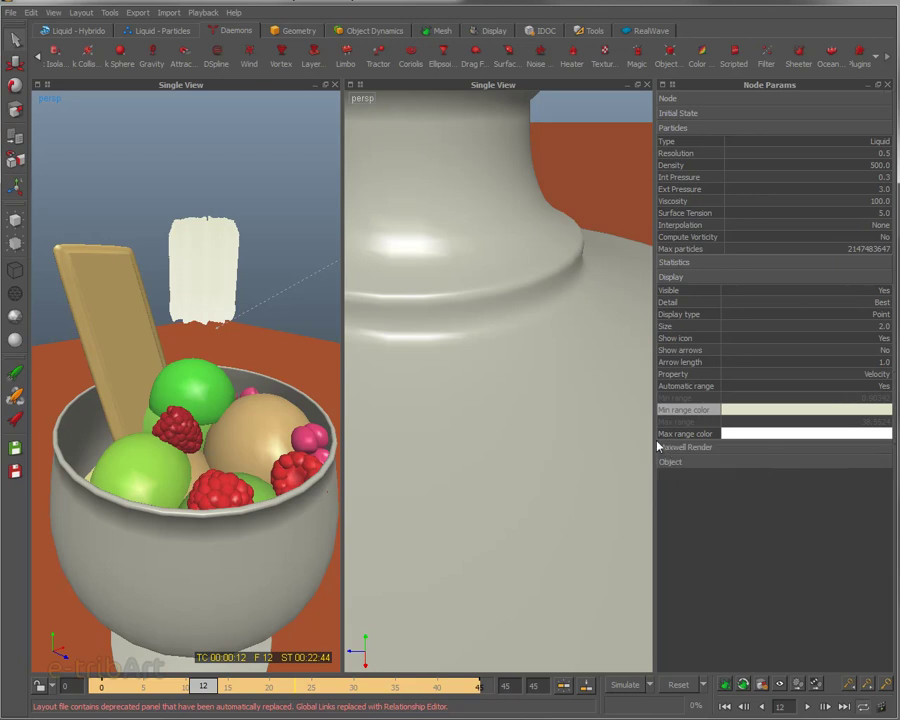
drag(653, 430, 600, 424)
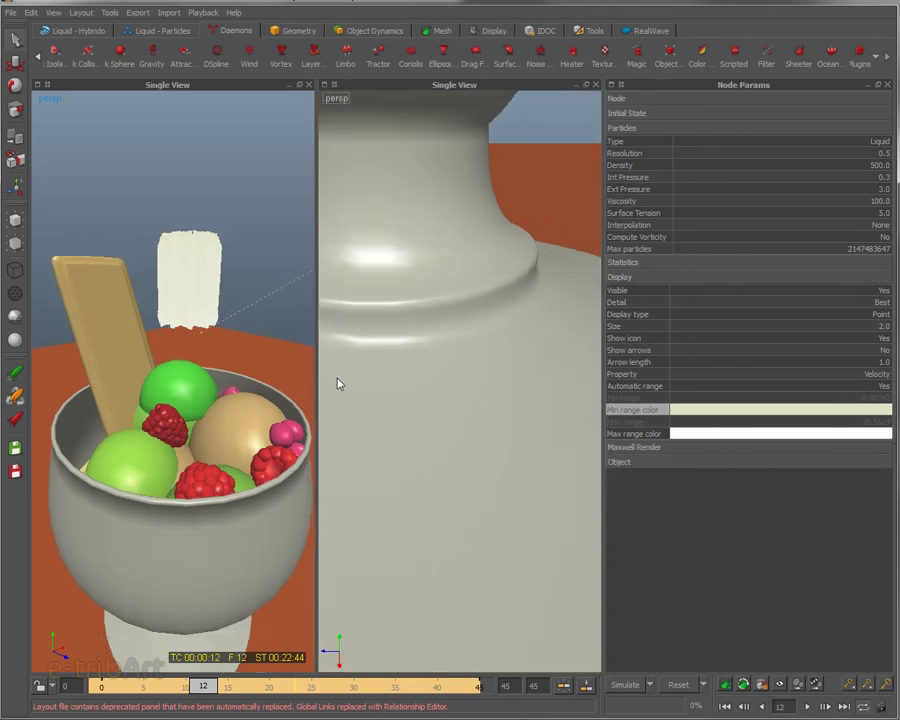
drag(321, 380, 335, 379)
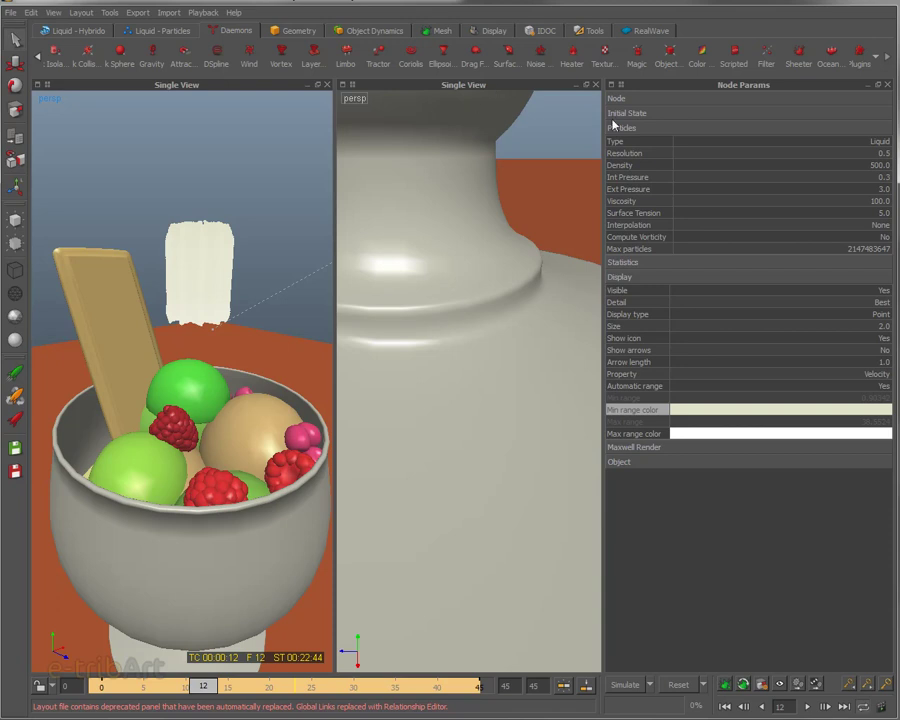
click(887, 85)
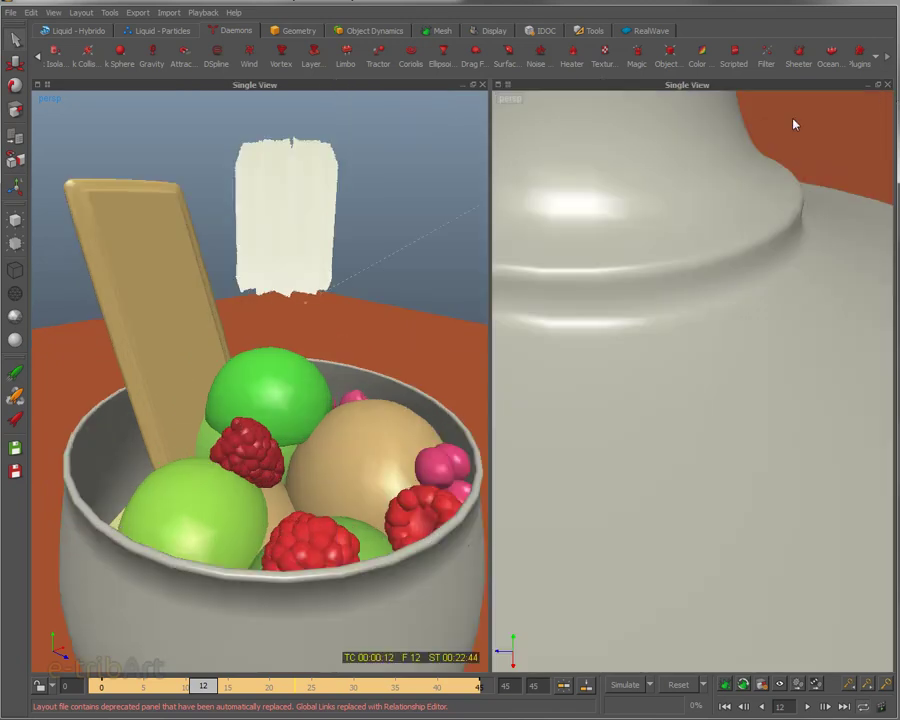
Split the second view horizontally, narrow the bowl view beside it and enlarge the upper of the two new views.
click(508, 84)
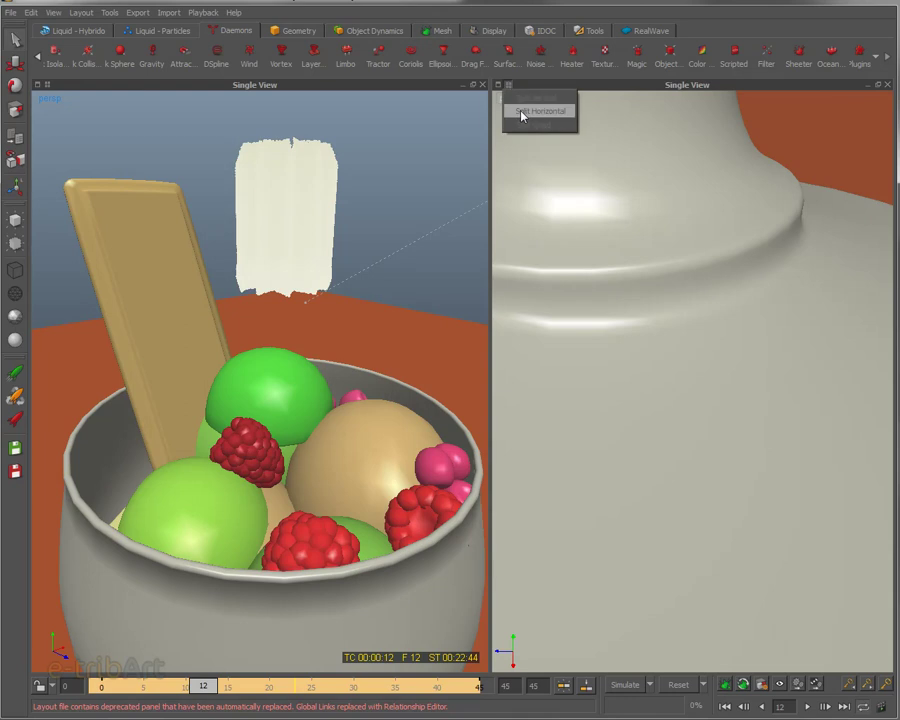
click(521, 112)
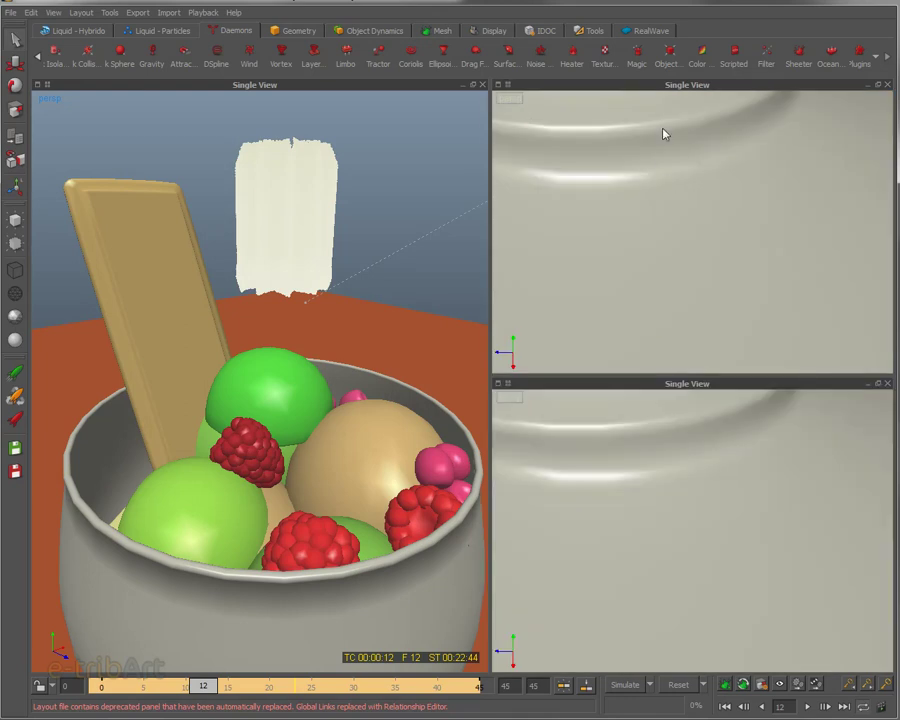
click(508, 84)
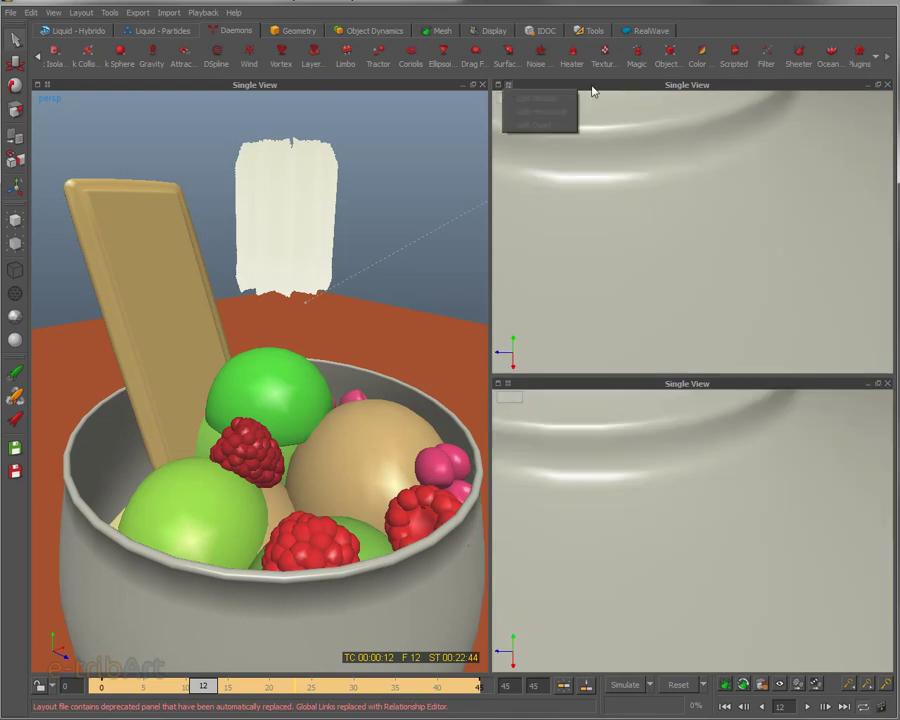
drag(488, 193, 382, 194)
click(401, 85)
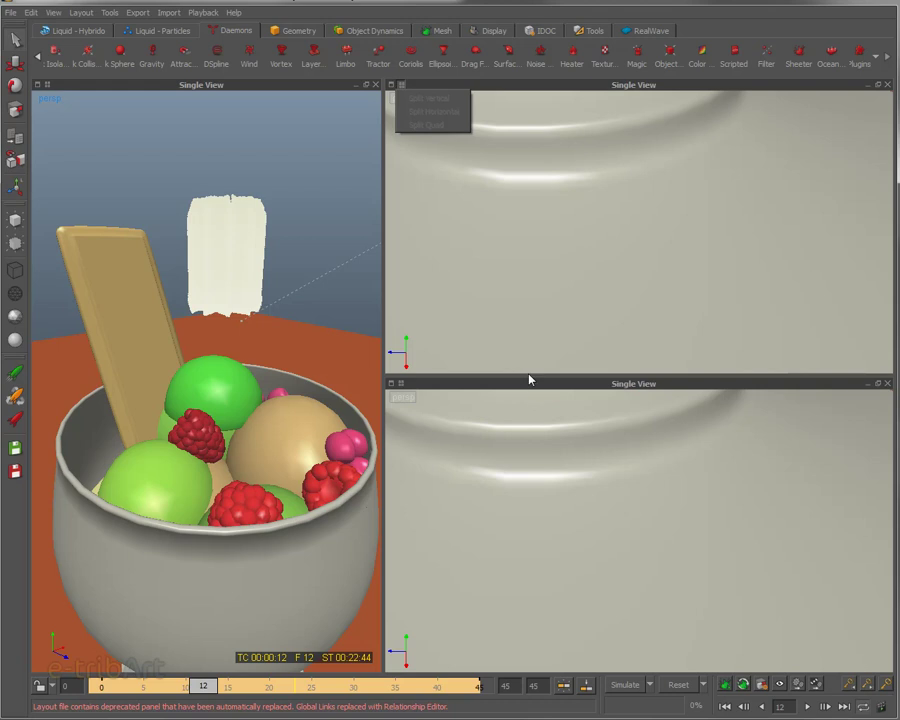
drag(528, 378, 534, 525)
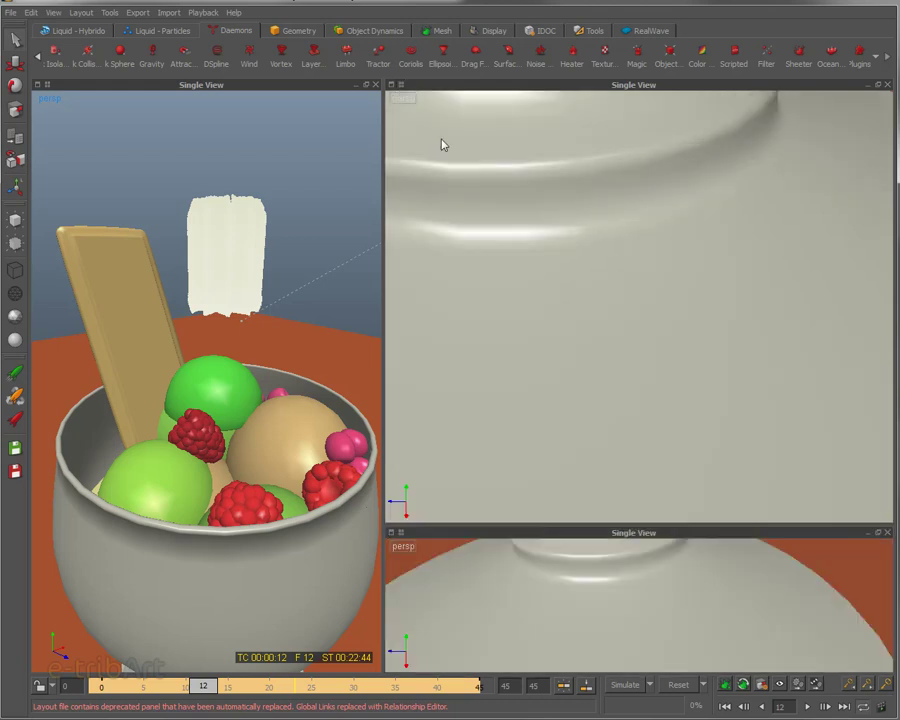
Split the enlarged upper view vertically, widen the bowl view and adjust the divider between the two upper views.
click(402, 86)
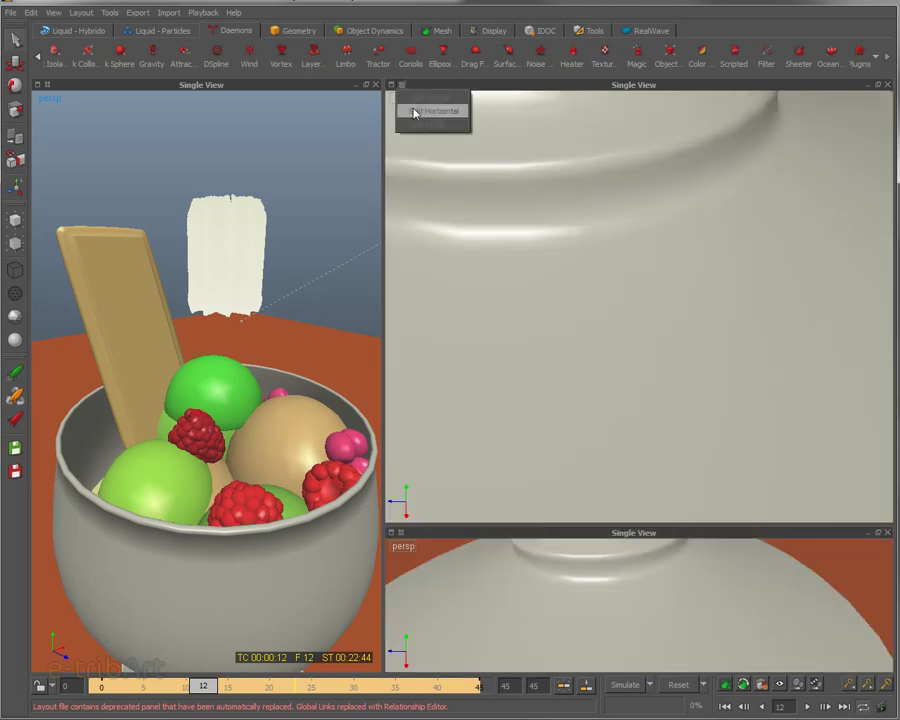
drag(381, 185, 244, 175)
click(262, 86)
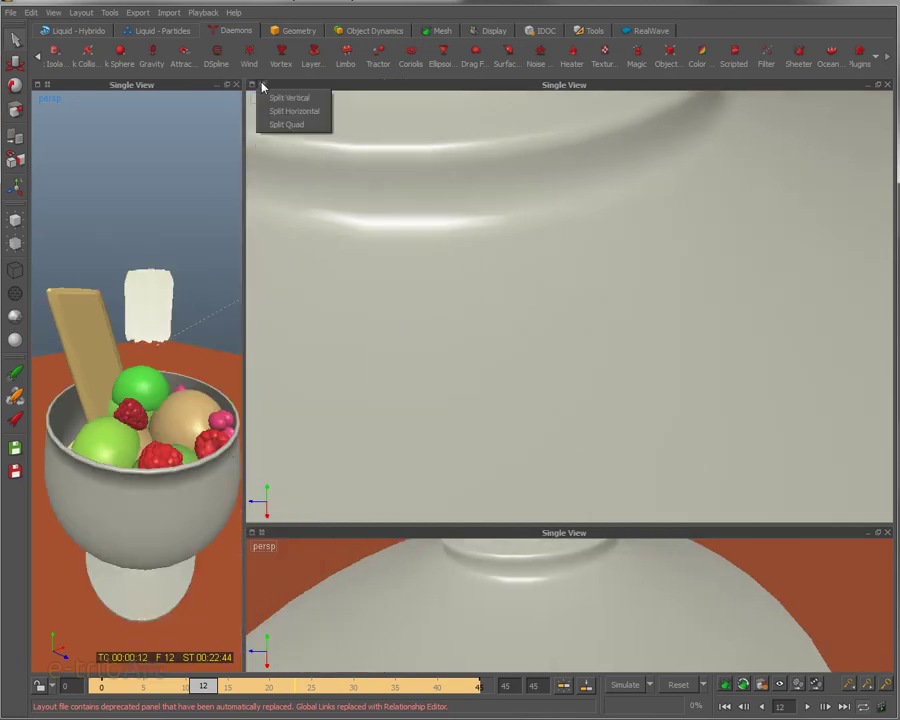
click(285, 98)
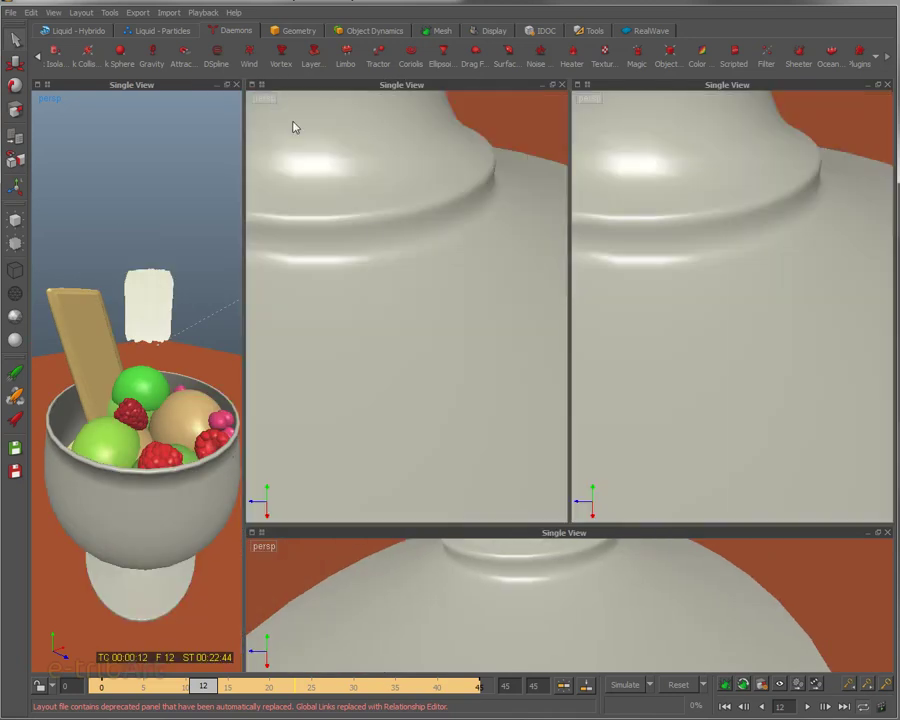
drag(243, 353, 414, 375)
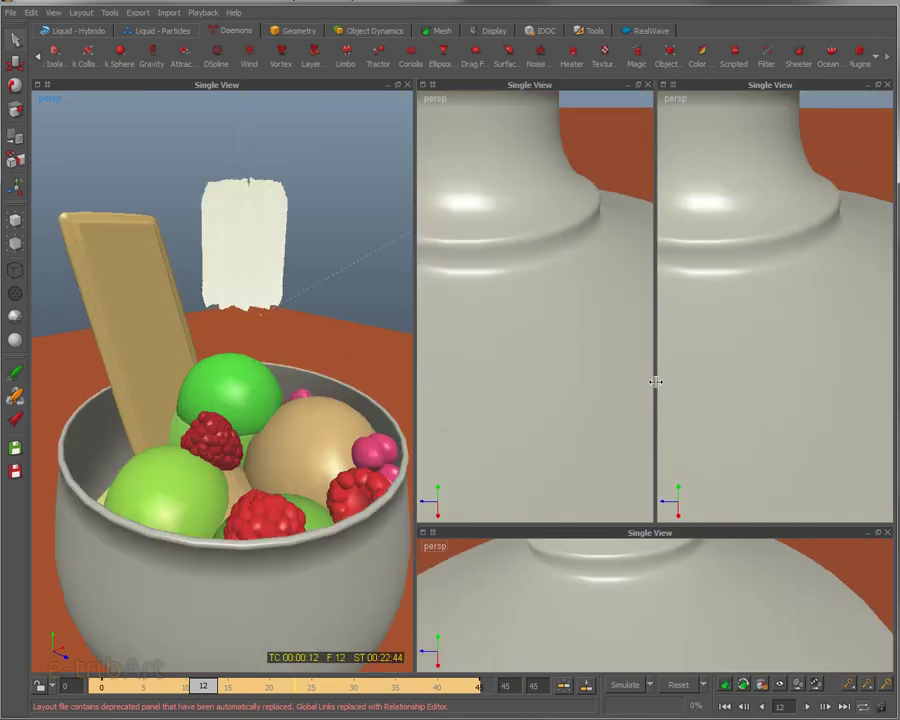
drag(655, 381, 662, 370)
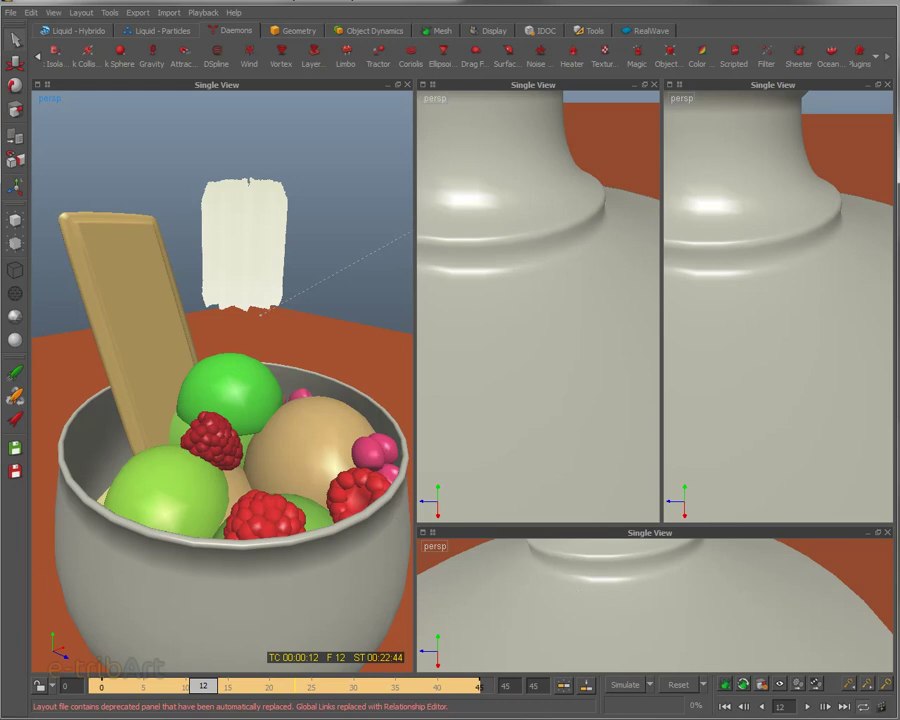
Change the lower view into a Relationship Editor and increase its height.
click(425, 535)
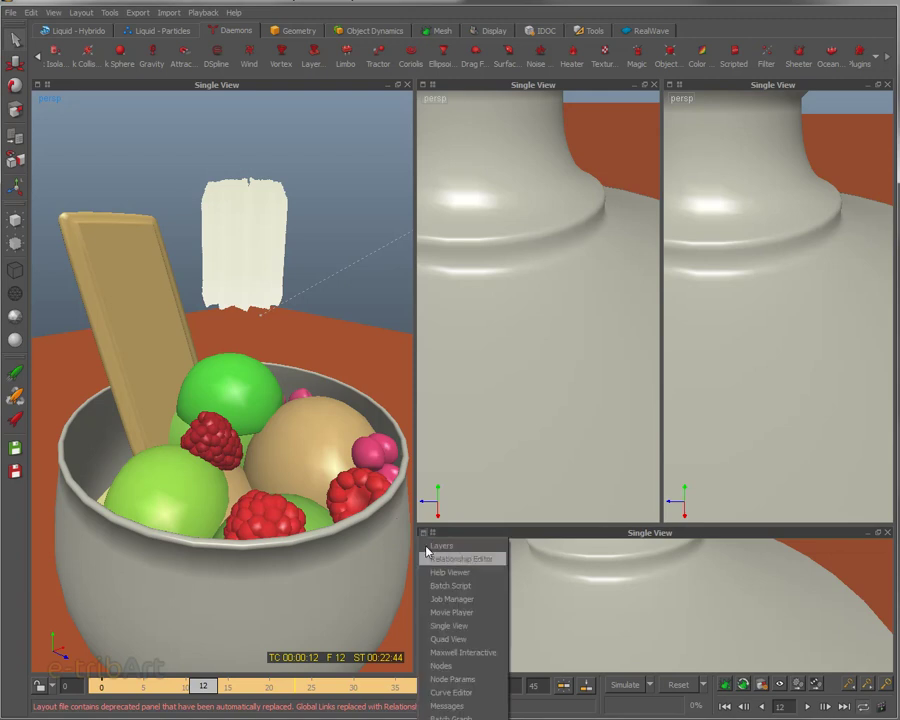
click(455, 554)
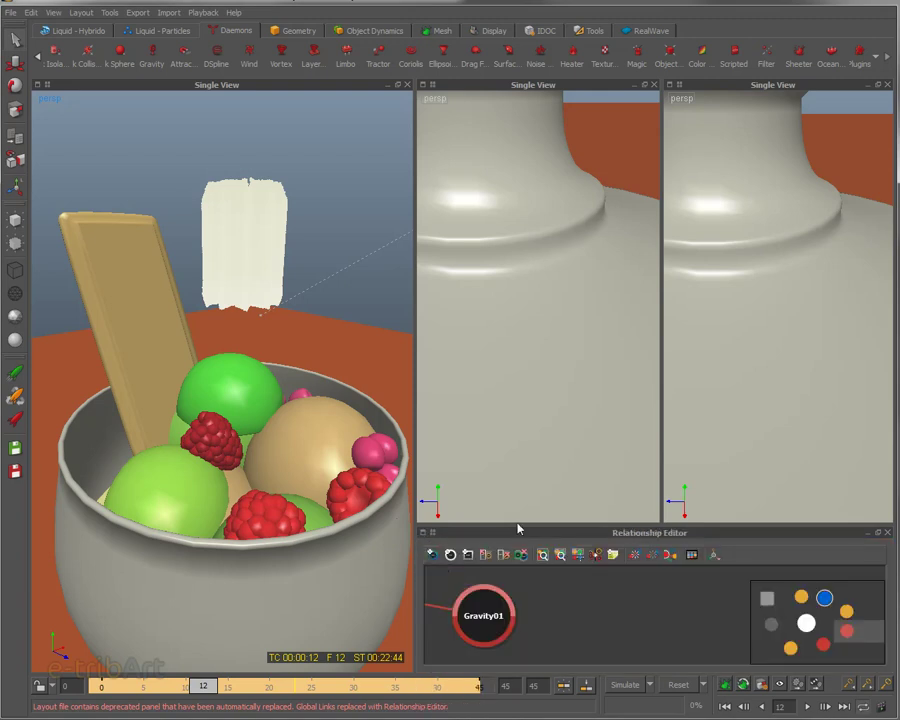
drag(516, 526, 526, 419)
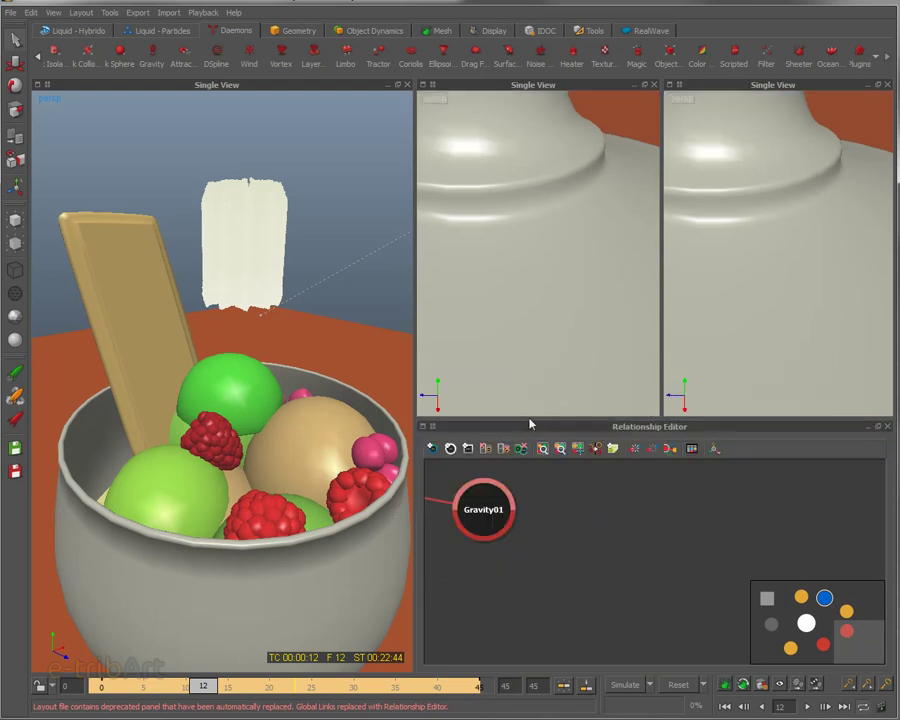
Change the two small upper views into Nodes and Node Params panels and widen the bowl view against them.
click(424, 85)
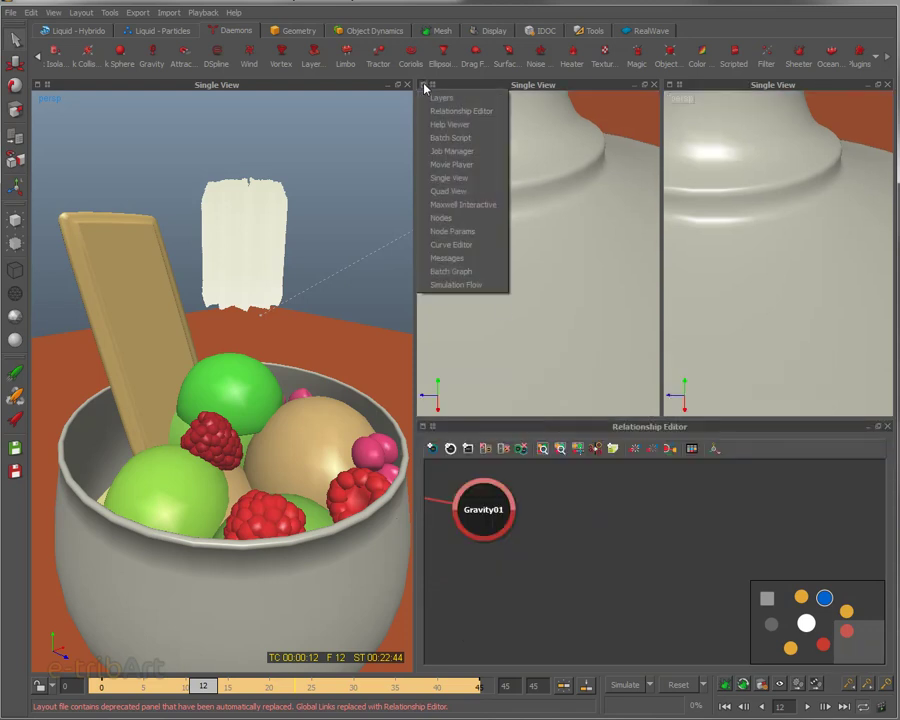
click(437, 221)
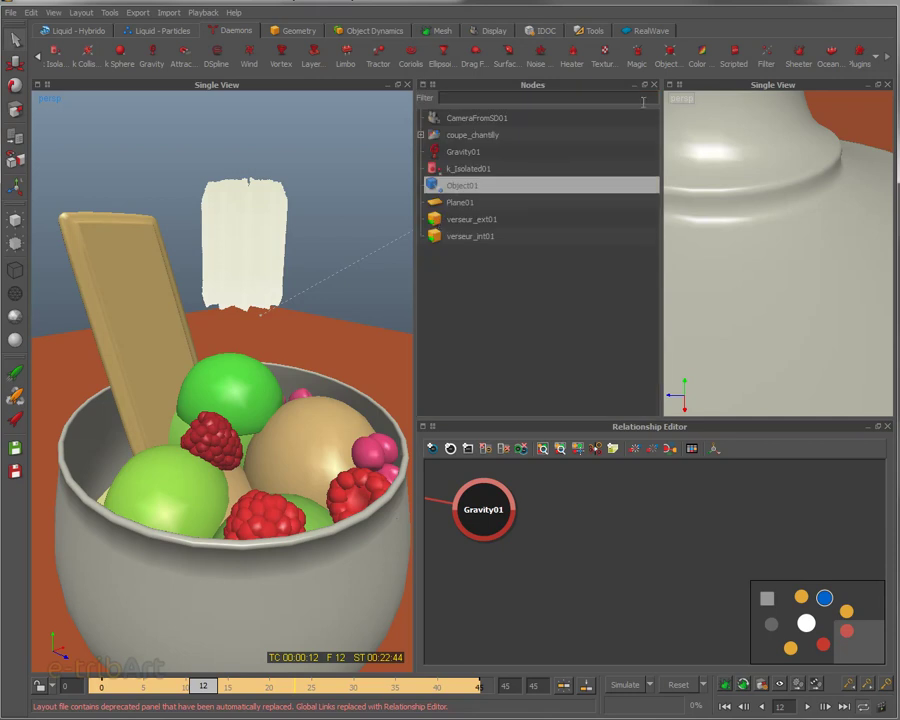
click(671, 85)
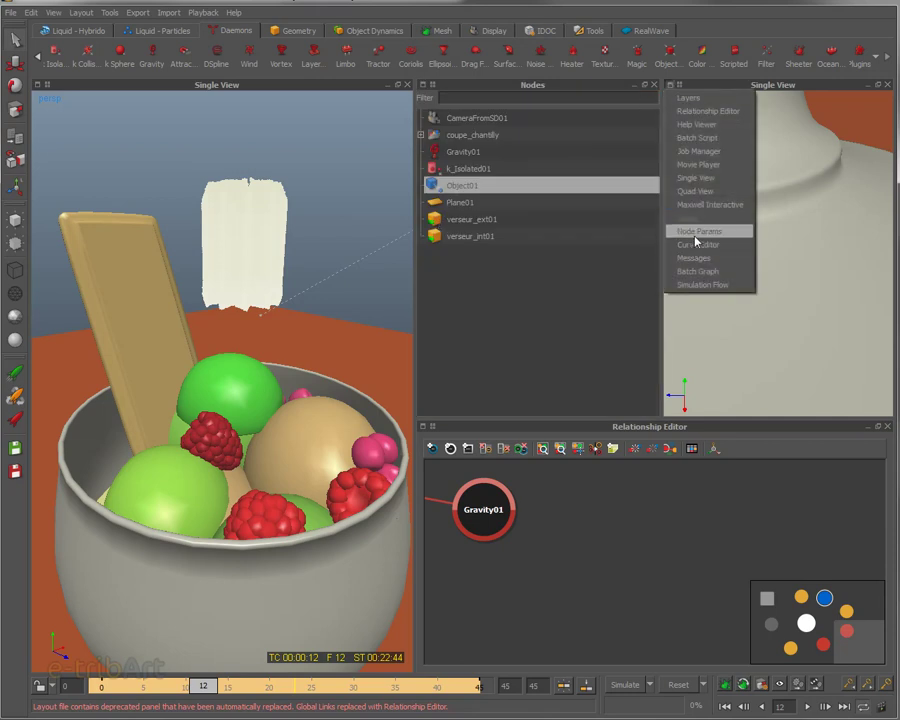
click(697, 231)
drag(415, 398, 508, 395)
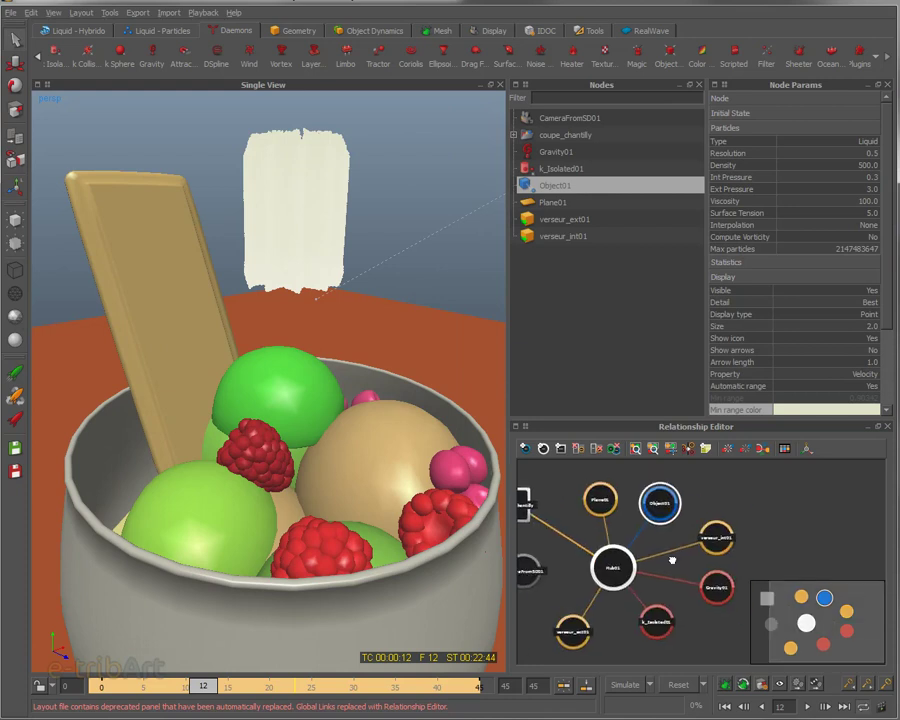